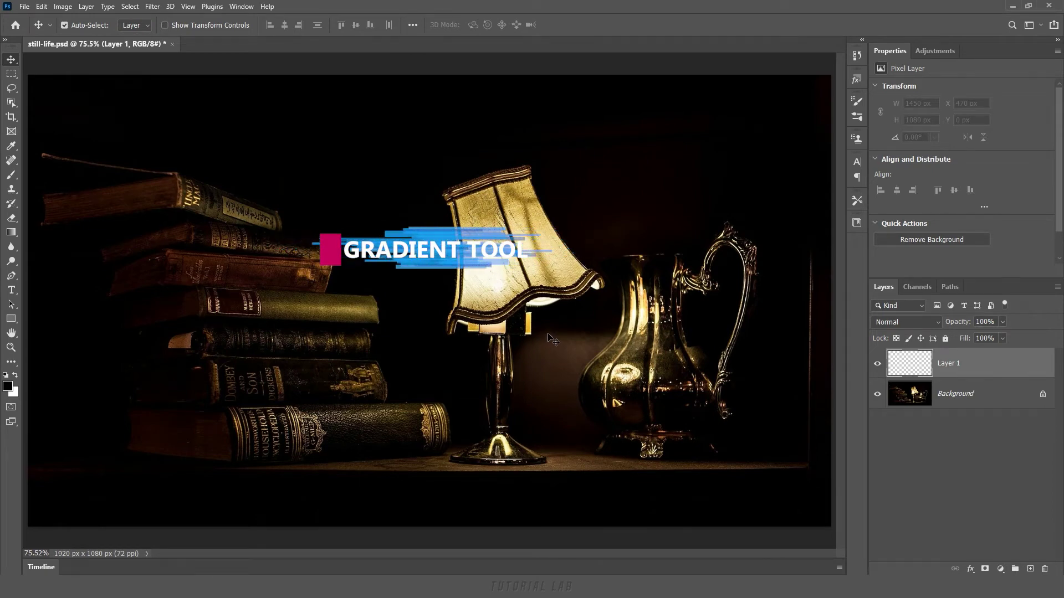
Switch to the Gradient Tool from the Paint Bucket tool group.
{"action": "left_click", "coordinate": [11, 233]}
{"action": "right_click", "coordinate": [11, 233]}
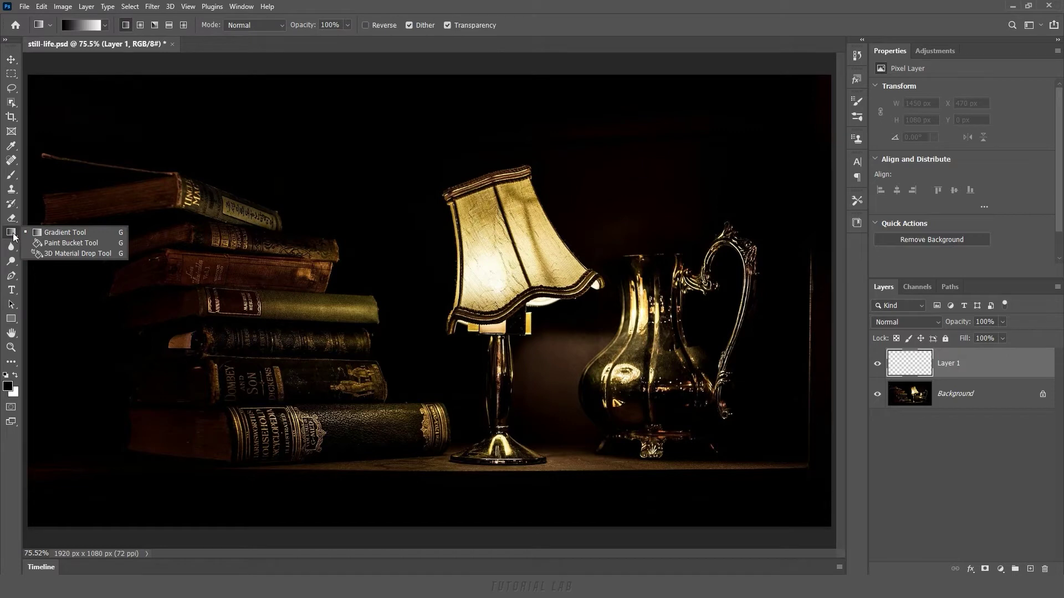
{"action": "left_click", "coordinate": [69, 232]}
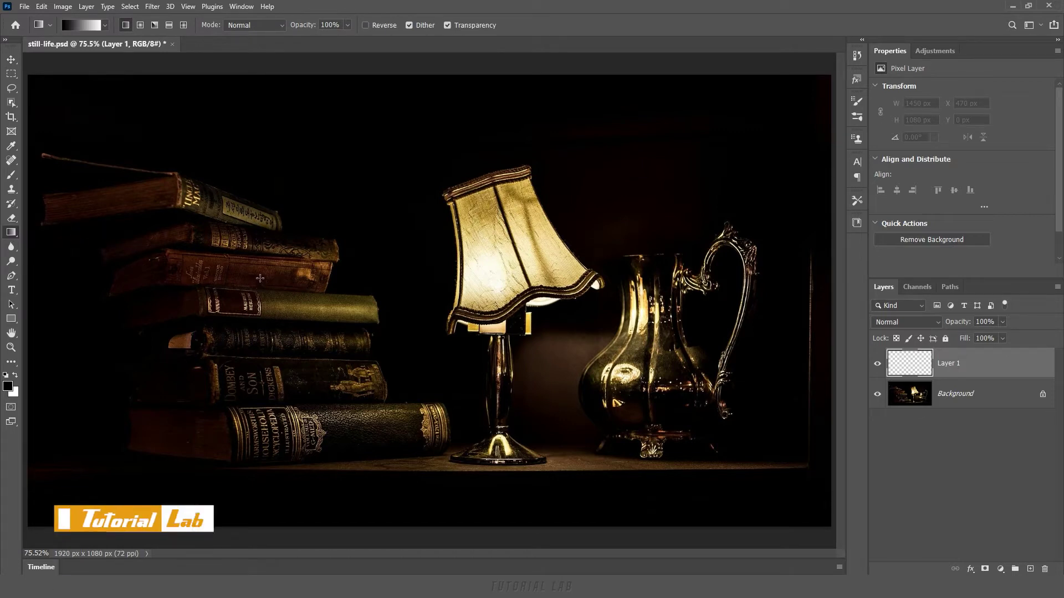
Drag a left-to-right black-to-white gradient across Layer 1, covering the whole photo.
{"action": "left_click_drag", "start_coordinate": [244, 310], "coordinate": [630, 308]}
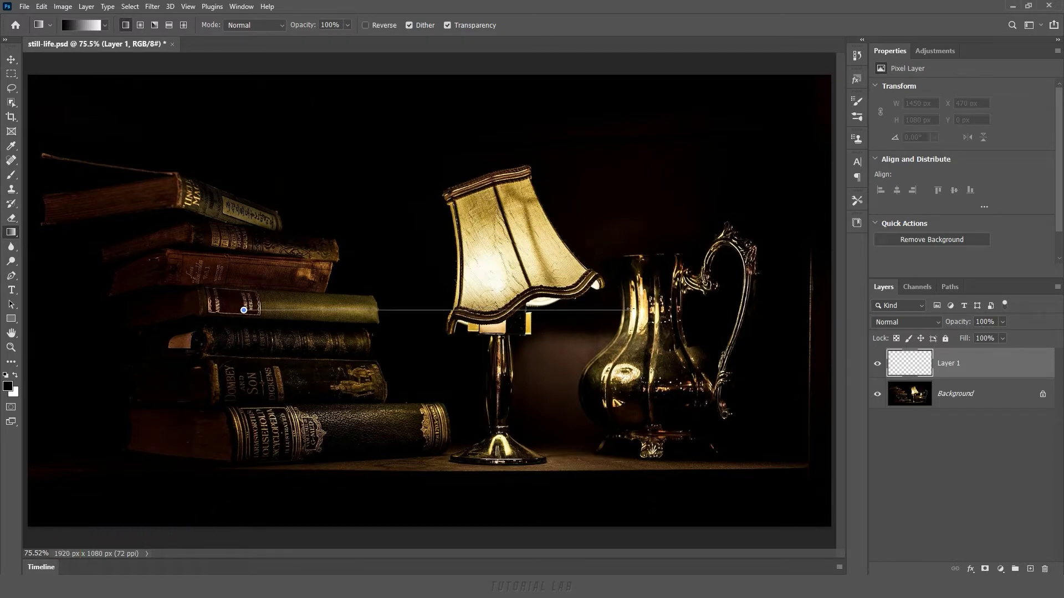
{"action": "left_click_drag", "start_coordinate": [630, 309], "coordinate": [630, 310]}
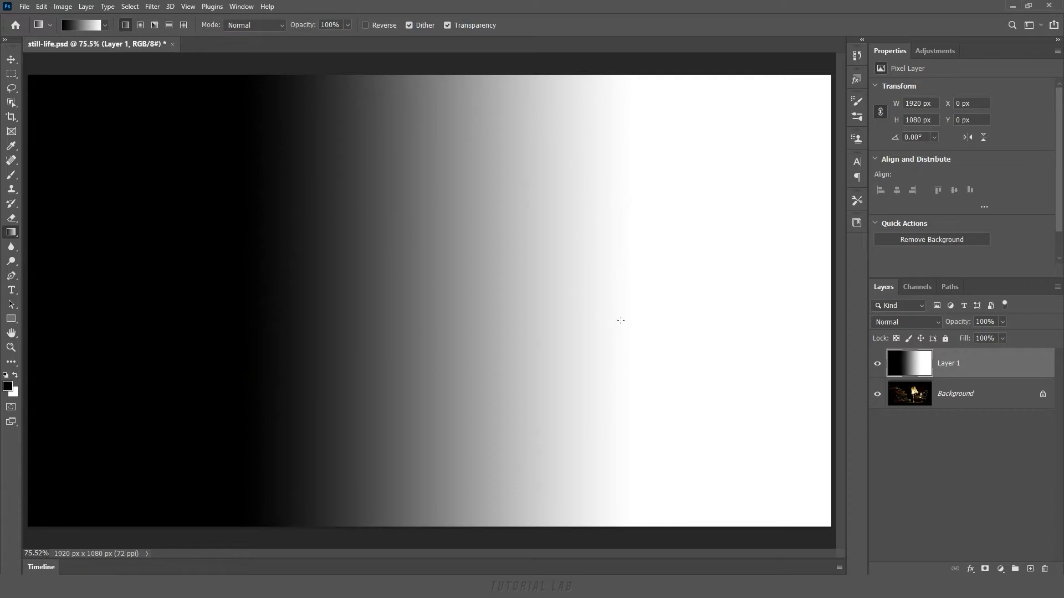
{"action": "left_click", "coordinate": [105, 25]}
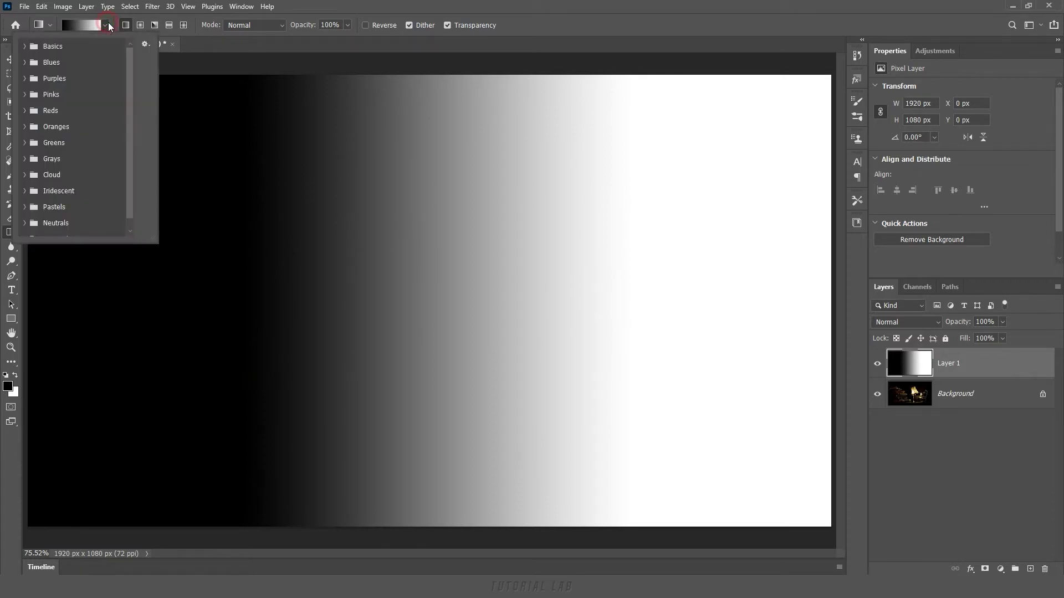
{"action": "left_click", "coordinate": [25, 62]}
{"action": "left_click", "coordinate": [73, 81]}
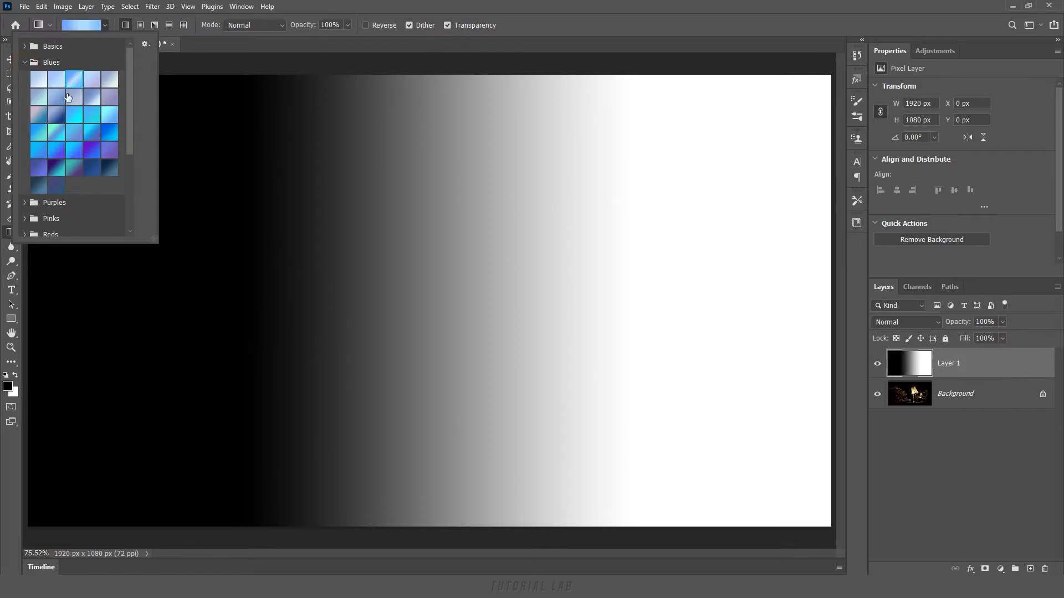
{"action": "left_click", "coordinate": [58, 133]}
{"action": "left_click", "coordinate": [24, 62]}
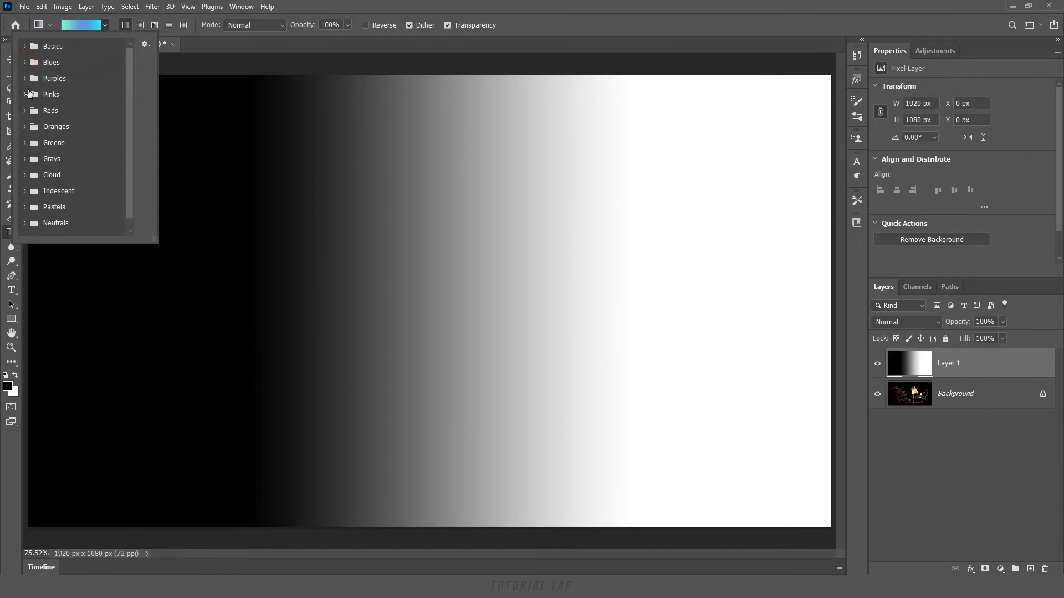
{"action": "left_click", "coordinate": [25, 94]}
{"action": "left_click", "coordinate": [73, 131]}
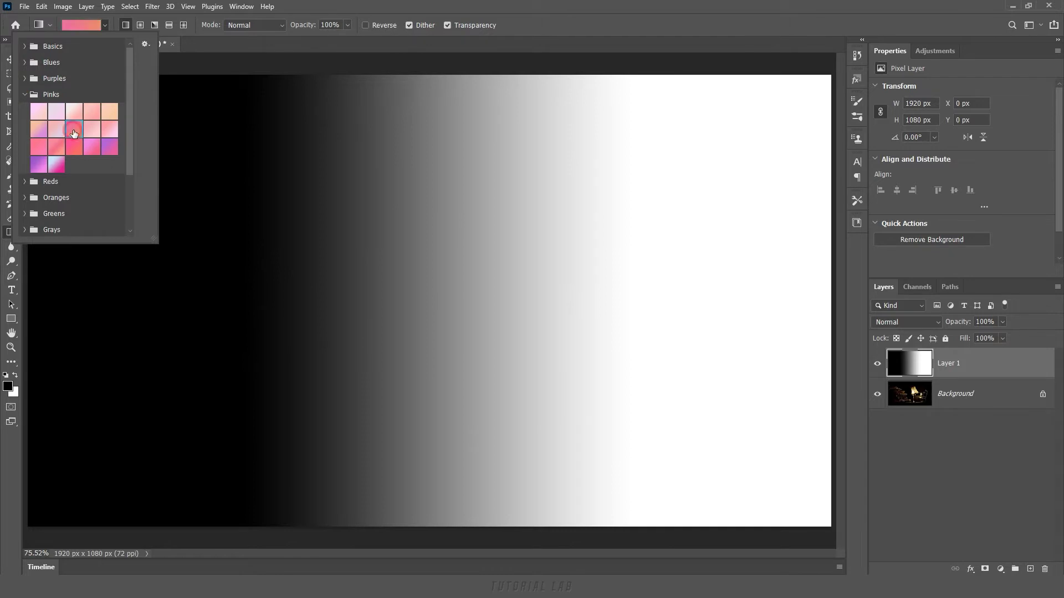
{"action": "left_click", "coordinate": [56, 129]}
{"action": "left_click", "coordinate": [24, 95]}
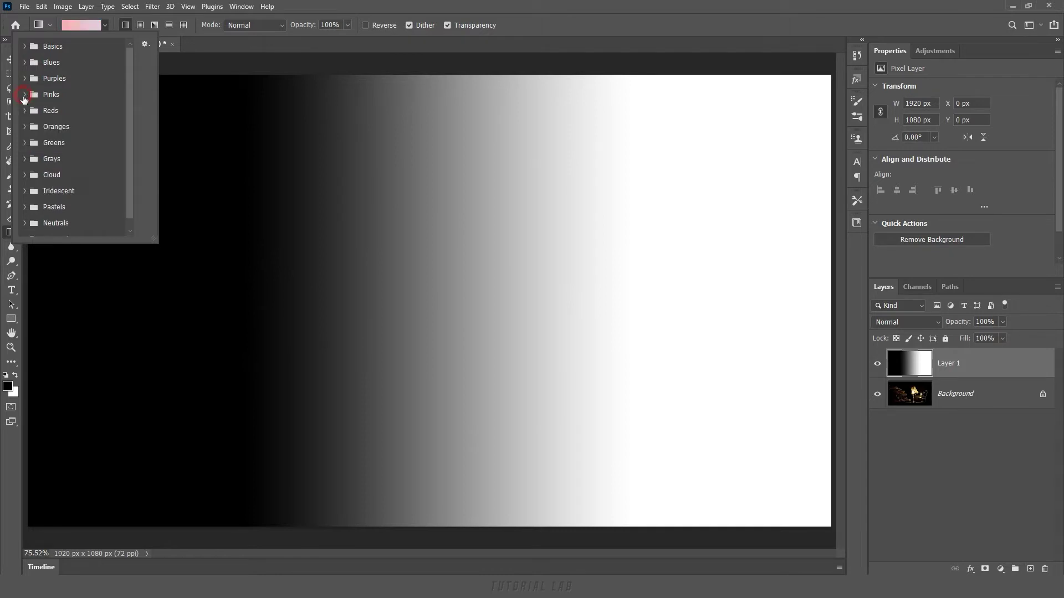
{"action": "left_click", "coordinate": [24, 46]}
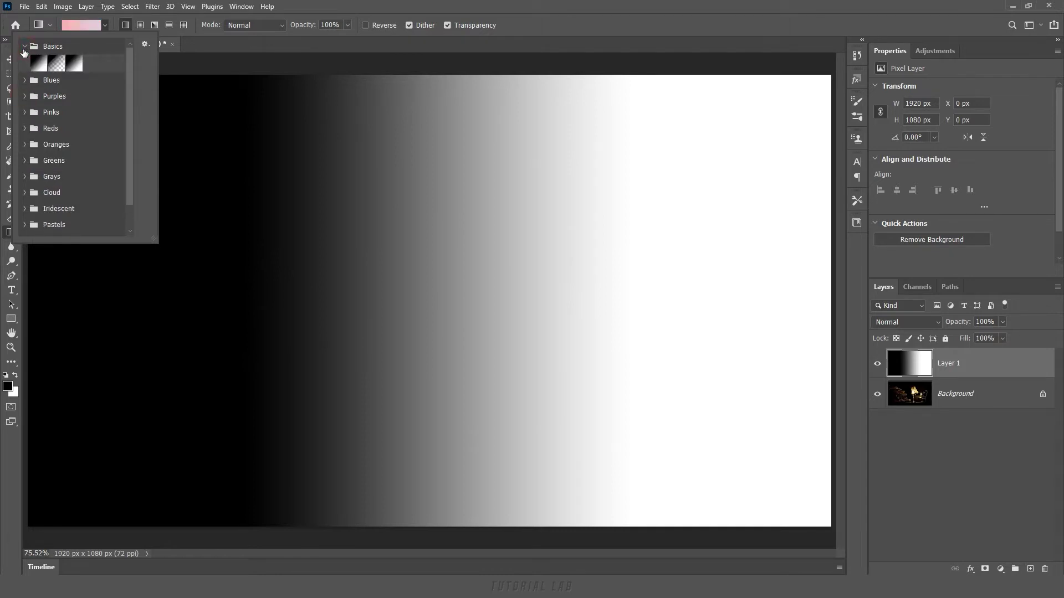
{"action": "left_click", "coordinate": [38, 65]}
{"action": "left_click", "coordinate": [56, 69]}
{"action": "left_click", "coordinate": [40, 70]}
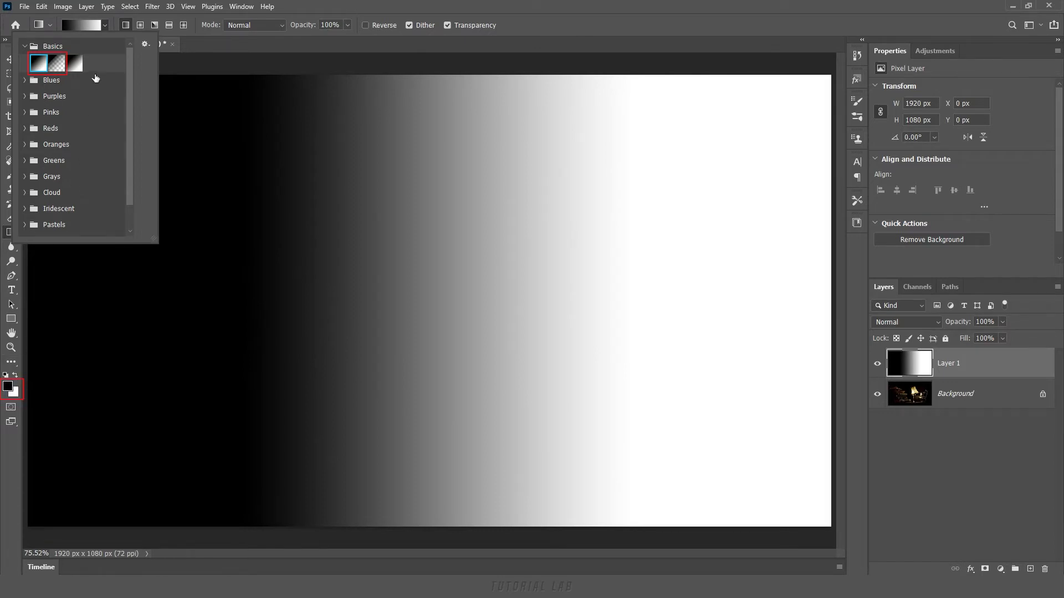
{"action": "left_click", "coordinate": [114, 25]}
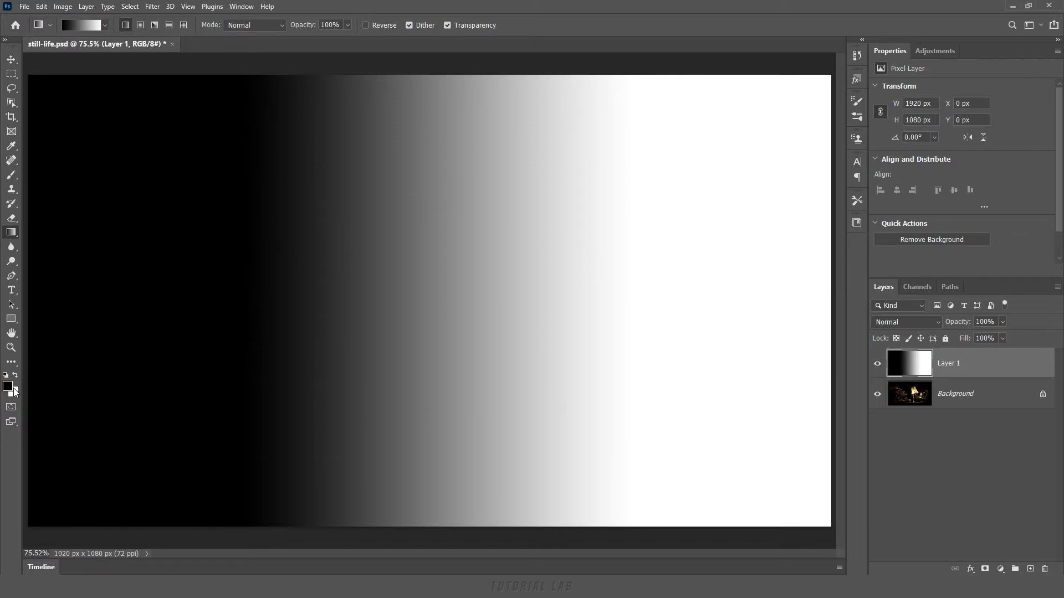
Set foreground to red and background to blue #3672eb, then check the red-to-blue preset.
{"action": "left_click", "coordinate": [7, 386]}
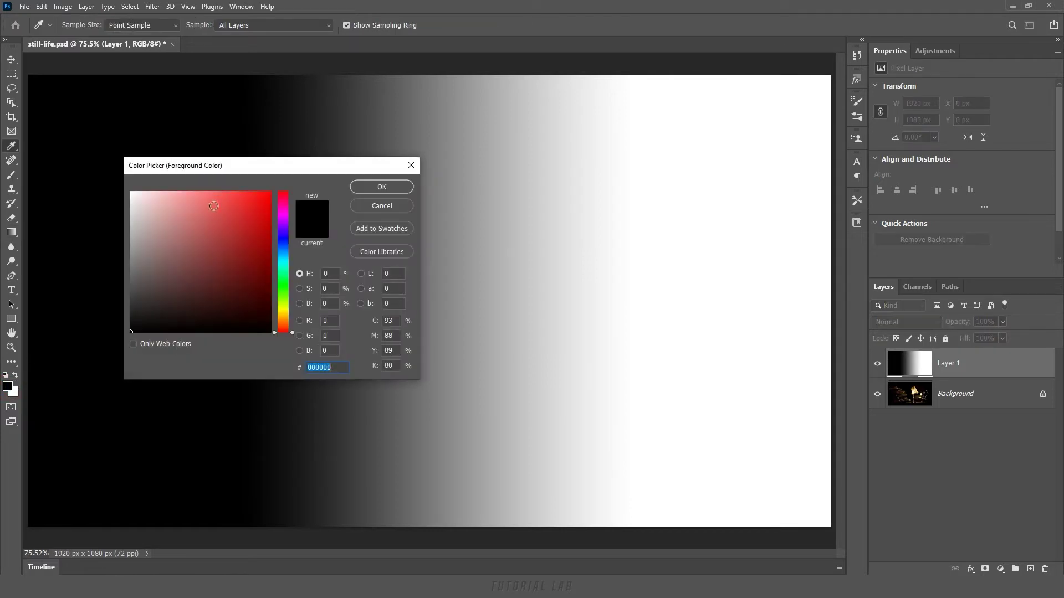
{"action": "left_click_drag", "start_coordinate": [213, 205], "coordinate": [248, 201]}
{"action": "left_click", "coordinate": [381, 187]}
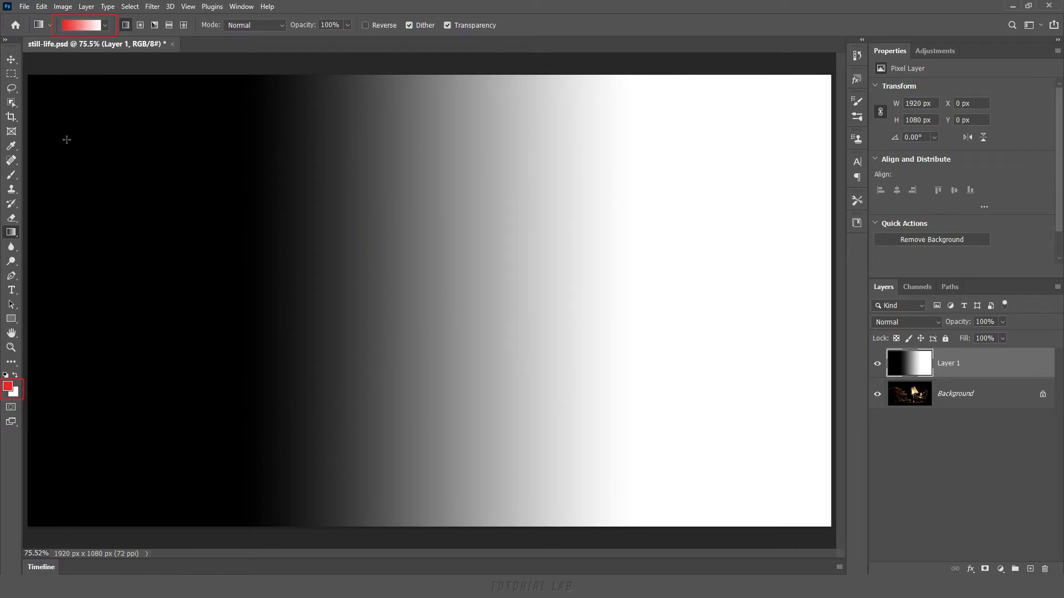
{"action": "left_click", "coordinate": [16, 392]}
{"action": "left_click_drag", "start_coordinate": [287, 302], "coordinate": [290, 247]}
{"action": "left_click", "coordinate": [239, 202]}
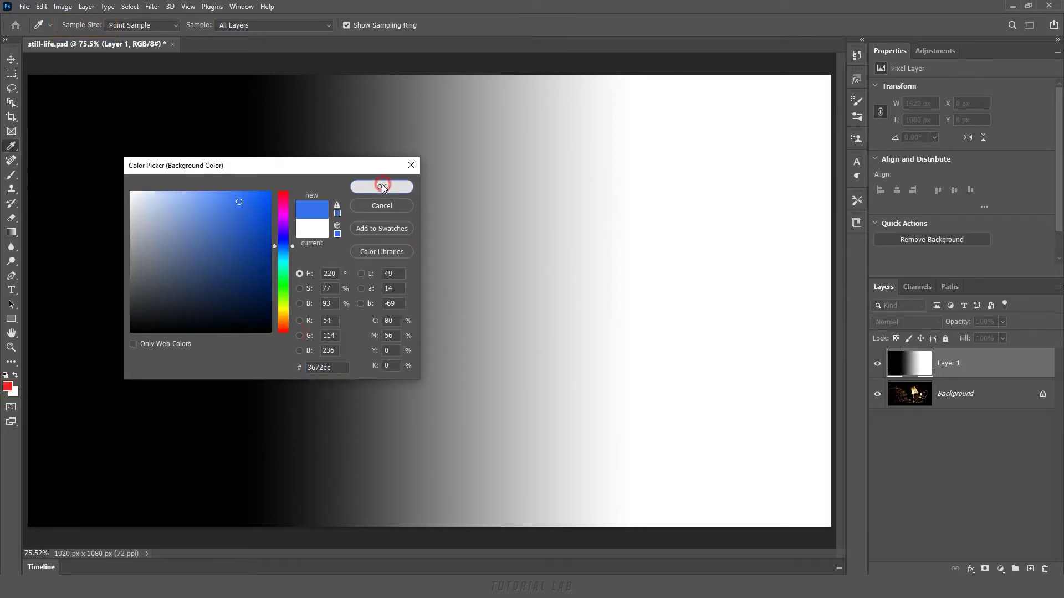
{"action": "left_click", "coordinate": [382, 186]}
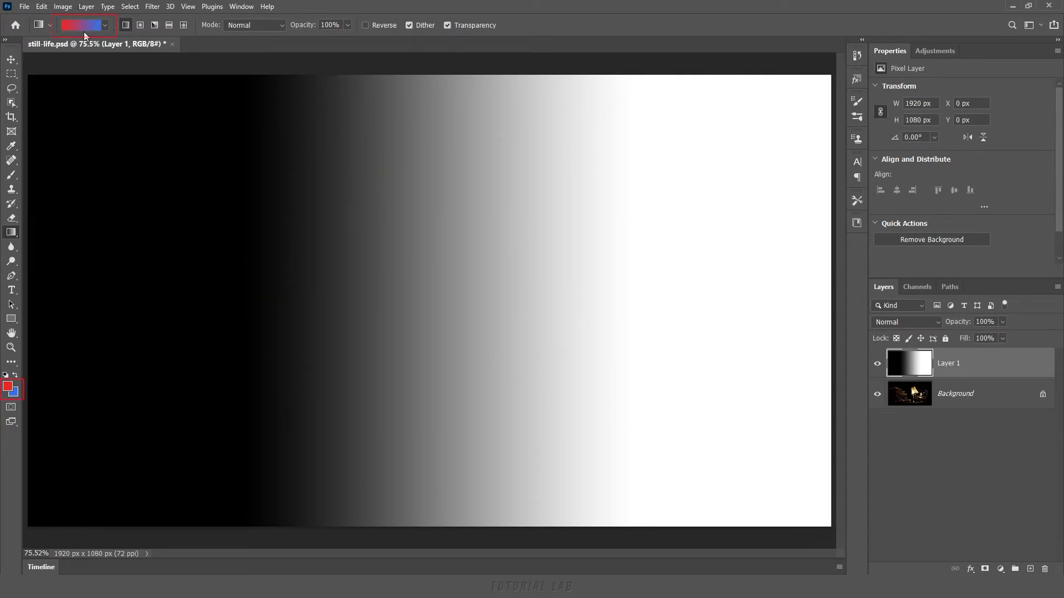
{"action": "left_click", "coordinate": [107, 26]}
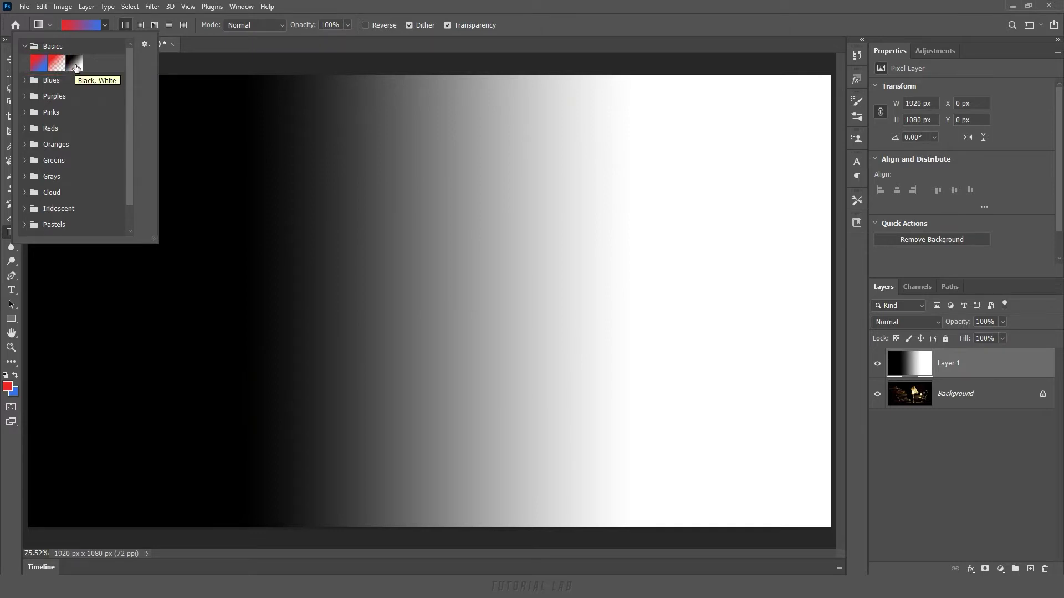
Reset colours to black and white and redraw Layer 1 as a top-to-bottom gradient.
{"action": "left_click", "coordinate": [105, 25]}
{"action": "left_click", "coordinate": [5, 376]}
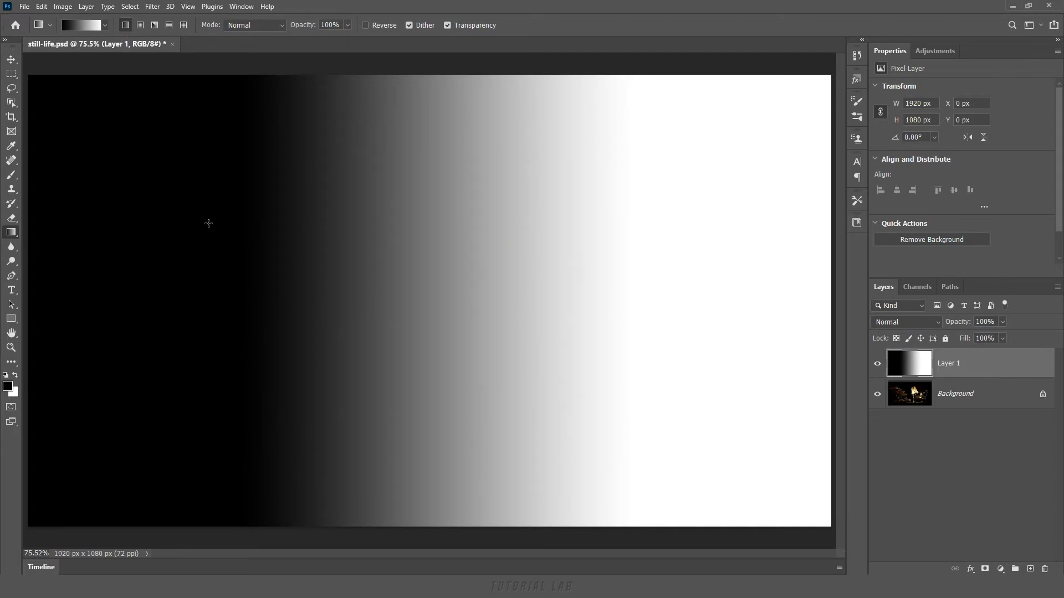
{"action": "left_click_drag", "start_coordinate": [613, 301], "coordinate": [248, 299]}
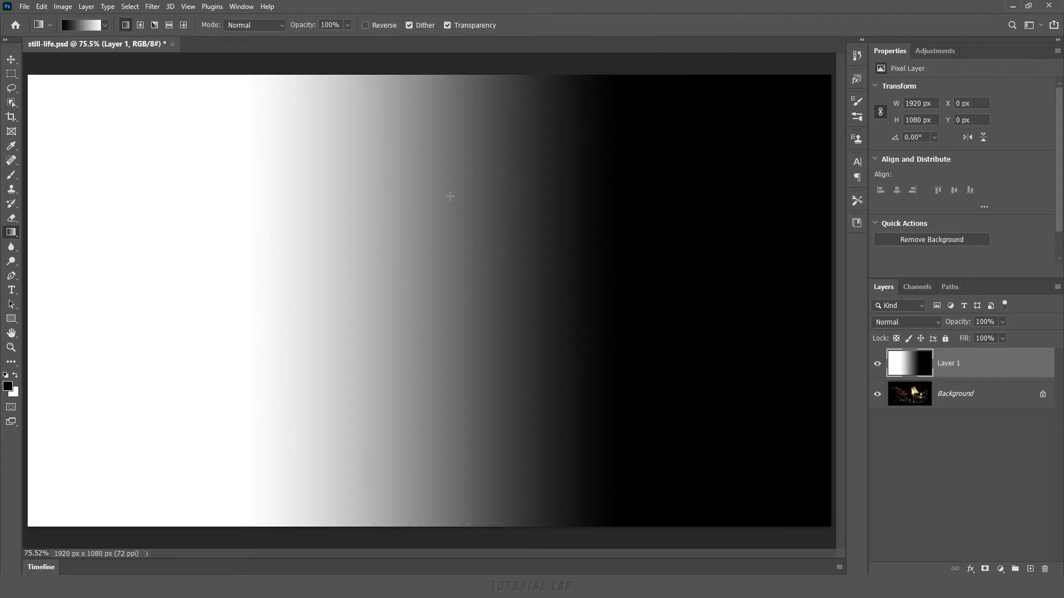
{"action": "left_click_drag", "start_coordinate": [449, 187], "coordinate": [446, 375]}
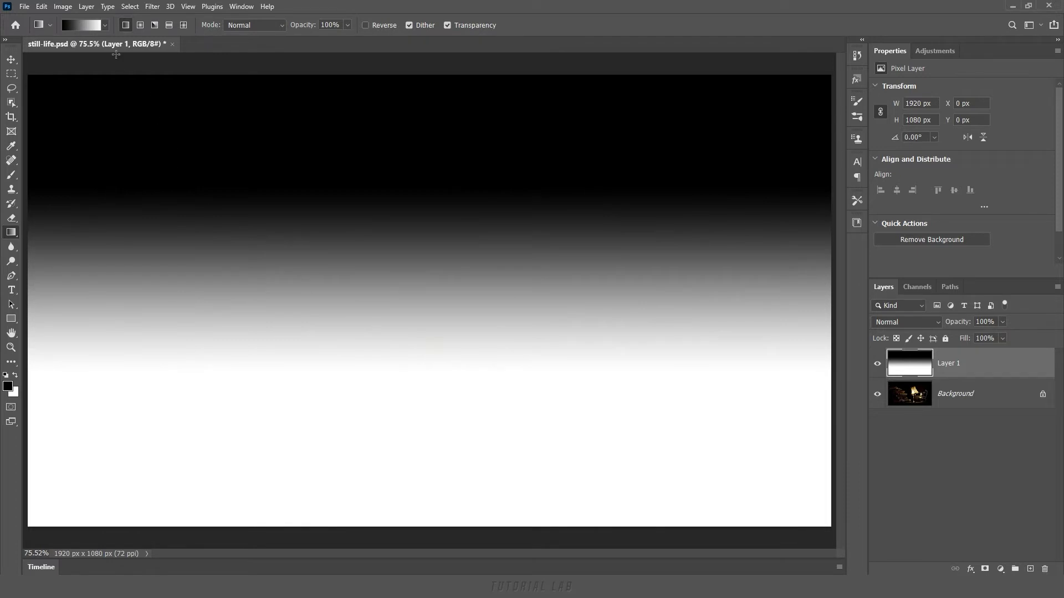
{"action": "left_click", "coordinate": [106, 25]}
Choose the foreground-to-transparent preset, clear Layer 1, hide the Background photo and zoom out.
{"action": "left_click", "coordinate": [75, 53]}
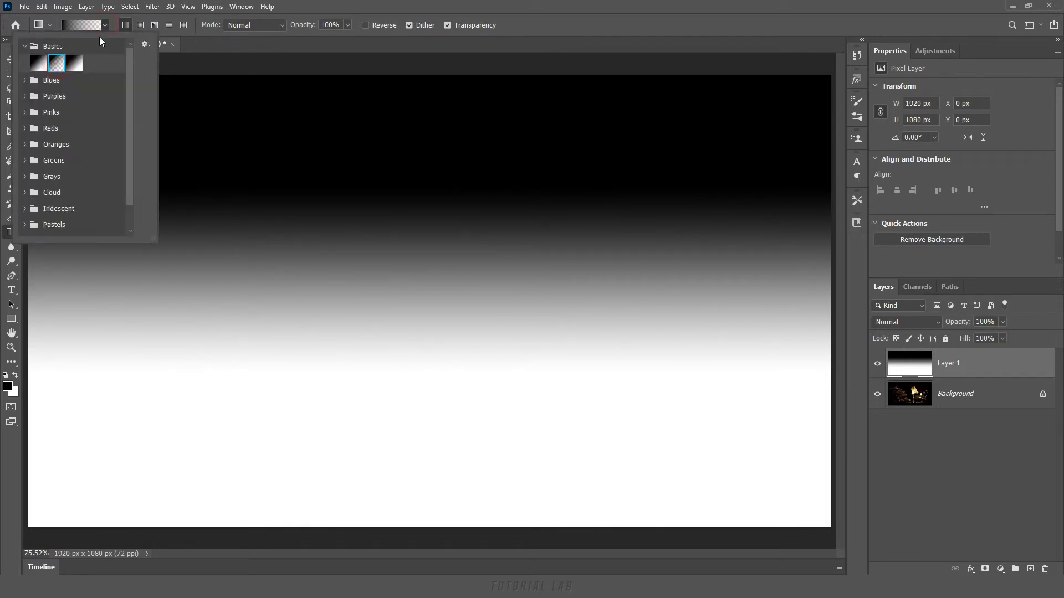
{"action": "left_click", "coordinate": [104, 26]}
{"action": "key", "text": "ctrl+a"}
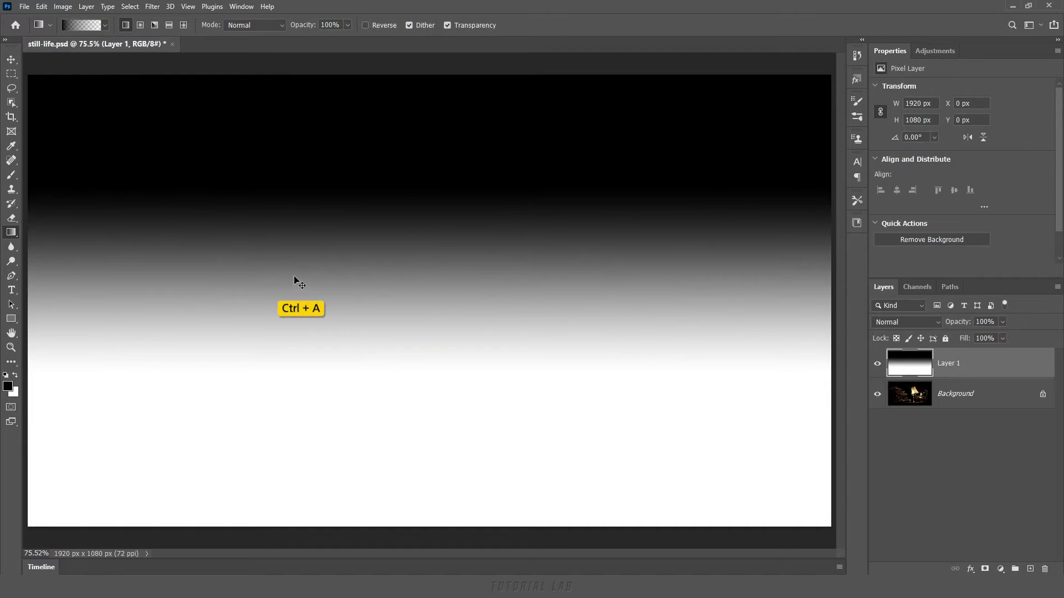
{"action": "key", "text": "Delete"}
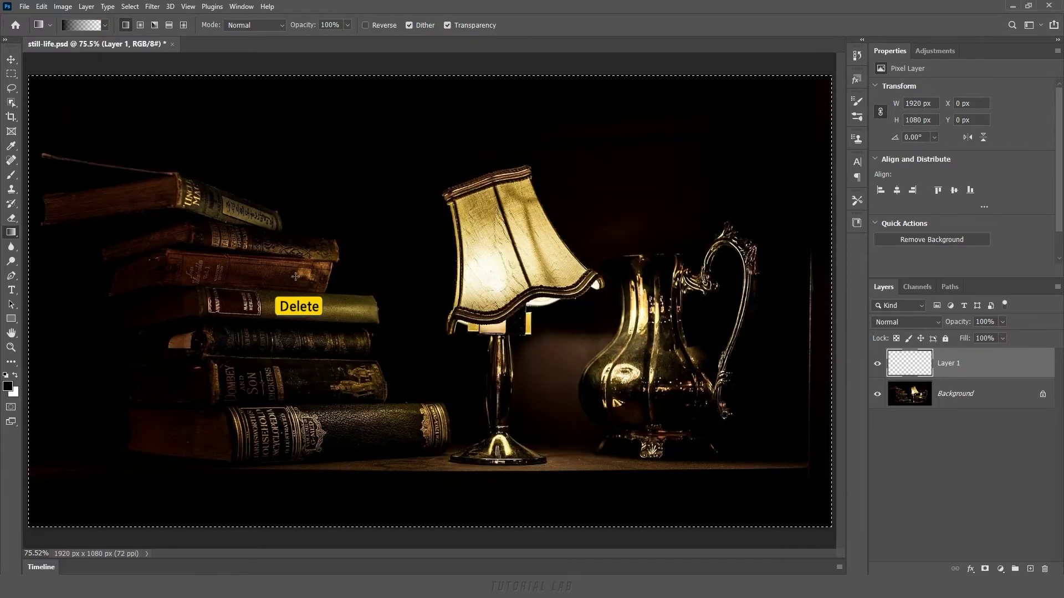
{"action": "left_click", "coordinate": [878, 394]}
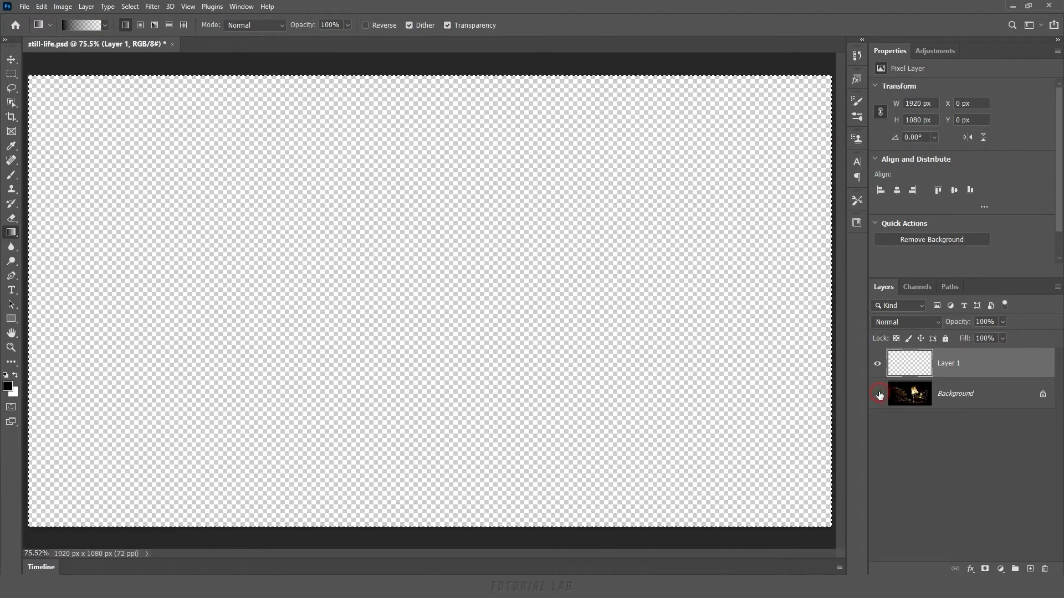
{"action": "left_click_drag", "start_coordinate": [402, 321], "coordinate": [354, 290]}
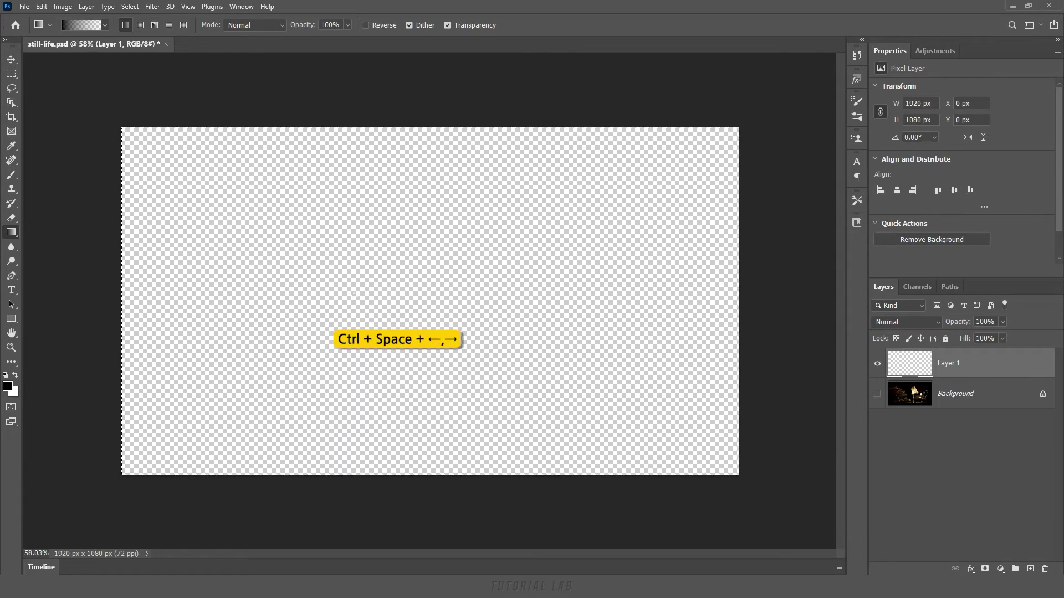
Drag black-to-transparent gradients inward from all four corners and the bottom edge.
{"action": "mouse_move", "coordinate": [102, 111]}
{"action": "left_mouse_down"}
{"action": "mouse_move", "coordinate": [190, 150]}
{"action": "mouse_move", "coordinate": [325, 275]}
{"action": "left_mouse_up"}
{"action": "left_click_drag", "start_coordinate": [762, 112], "coordinate": [423, 329]}
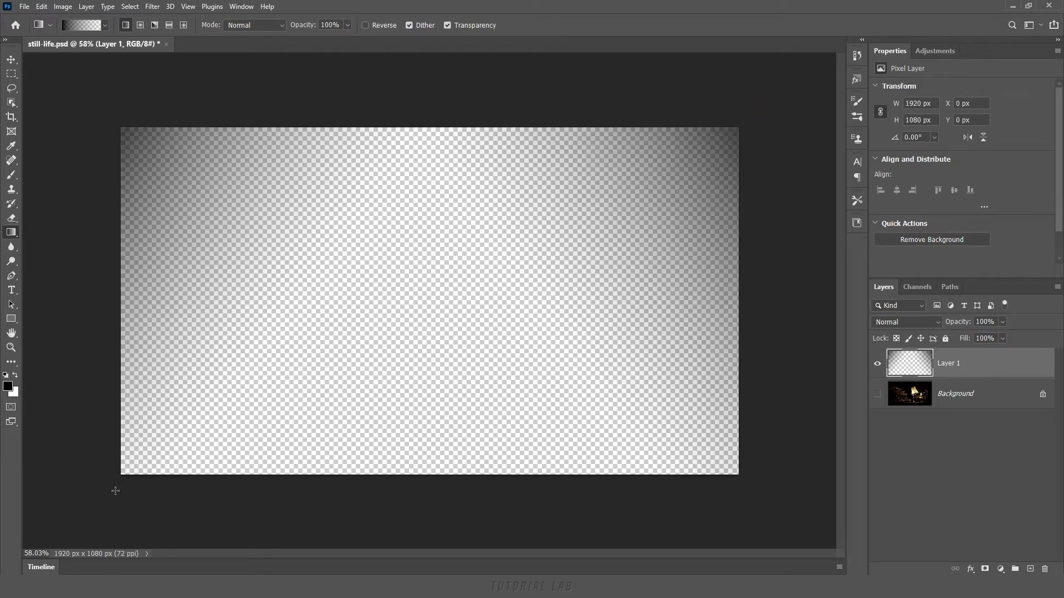
{"action": "left_click_drag", "start_coordinate": [99, 494], "coordinate": [322, 338]}
{"action": "left_click_drag", "start_coordinate": [748, 481], "coordinate": [485, 305]}
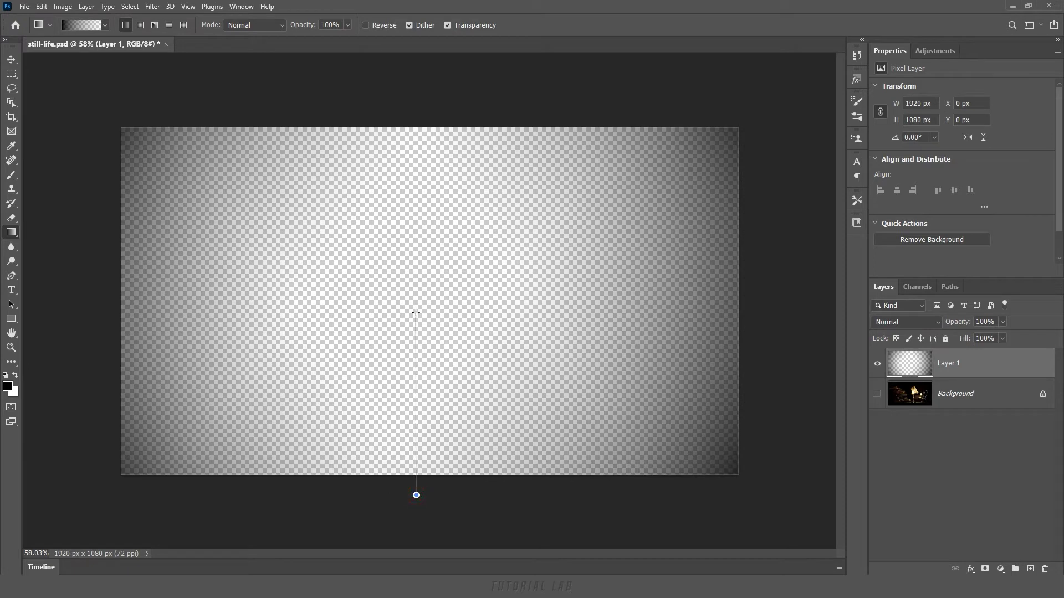
{"action": "left_click_drag", "start_coordinate": [416, 495], "coordinate": [419, 306]}
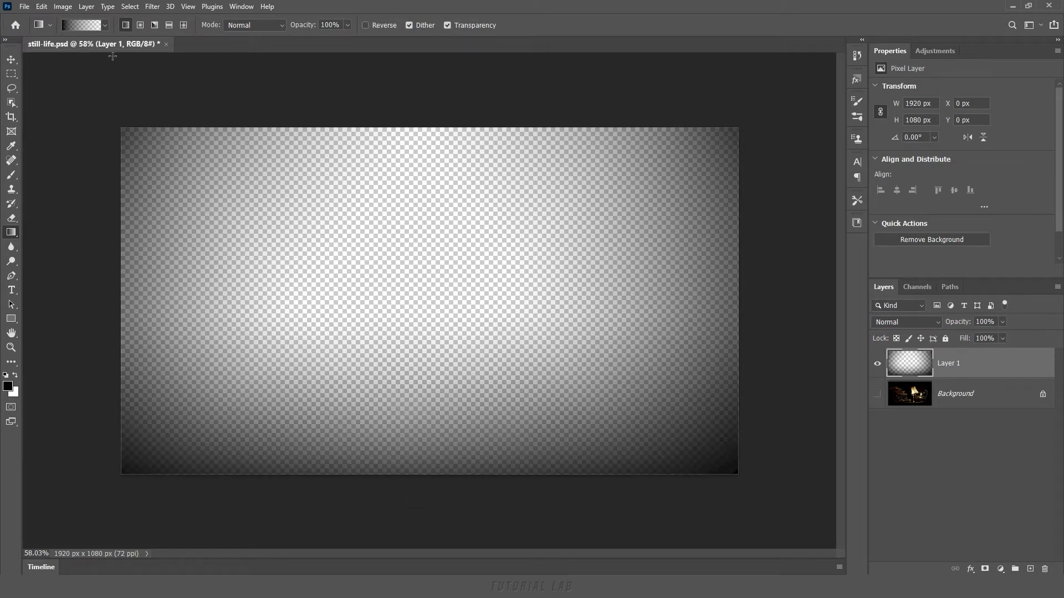
{"action": "left_click", "coordinate": [105, 25]}
Draw a black-to-white radial gradient outward from the canvas centre on Layer 1.
{"action": "left_click", "coordinate": [43, 62]}
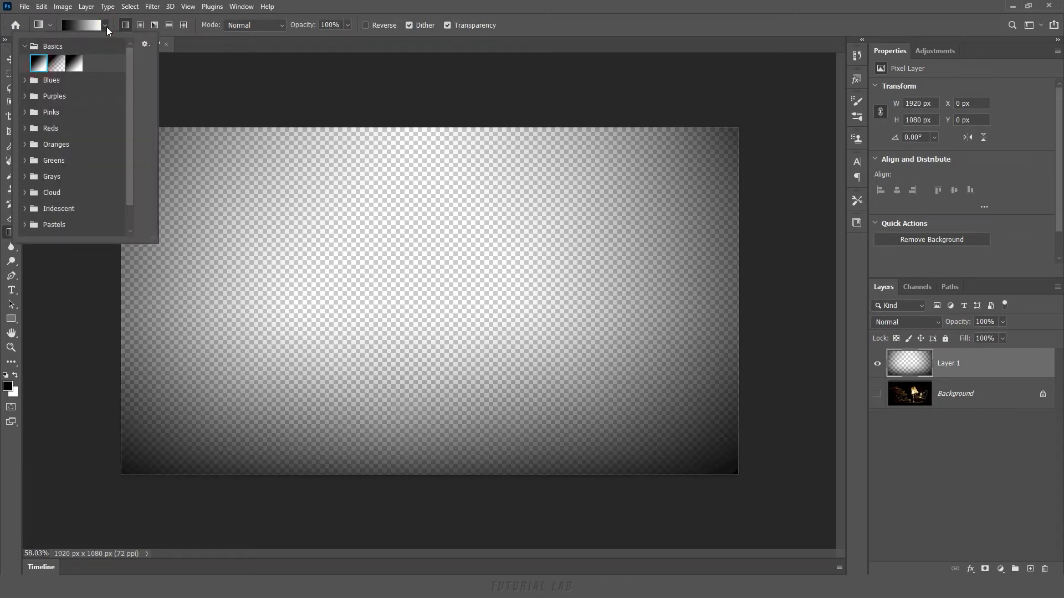
{"action": "left_click", "coordinate": [104, 26]}
{"action": "left_click", "coordinate": [140, 25]}
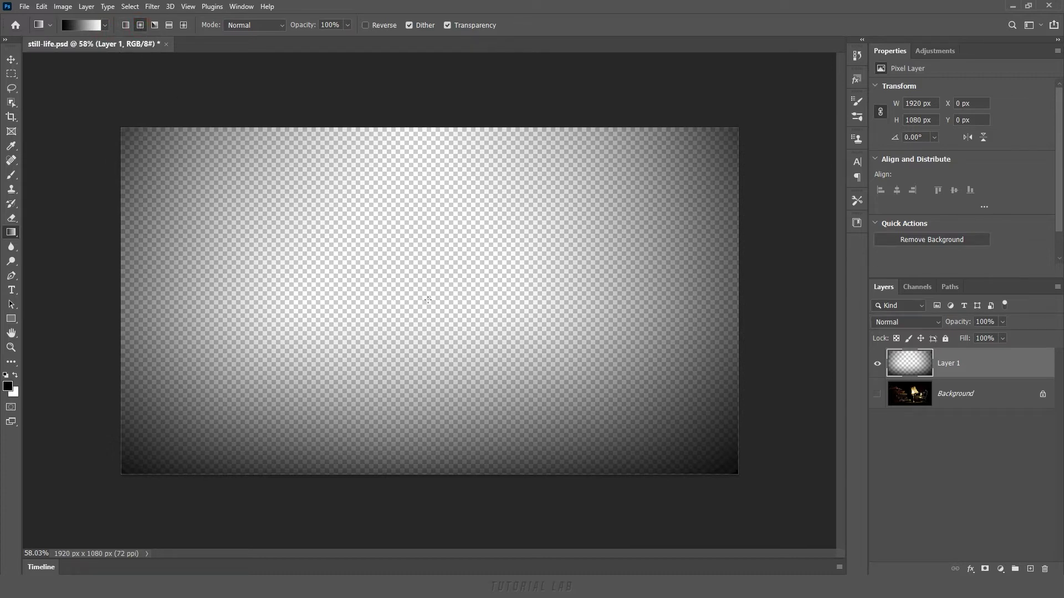
{"action": "left_click_drag", "start_coordinate": [432, 300], "coordinate": [188, 298]}
{"action": "left_click_drag", "start_coordinate": [437, 300], "coordinate": [314, 301]}
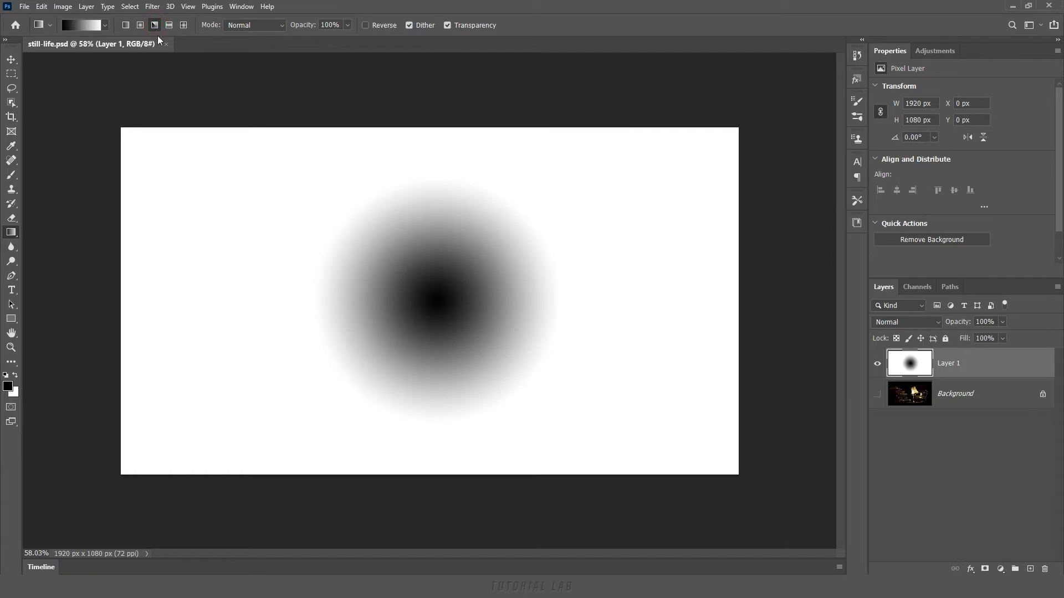
Draw an angle gradient from the canvas centre, redrawing it until its edge runs horizontally.
{"action": "left_click_drag", "start_coordinate": [429, 294], "coordinate": [423, 117]}
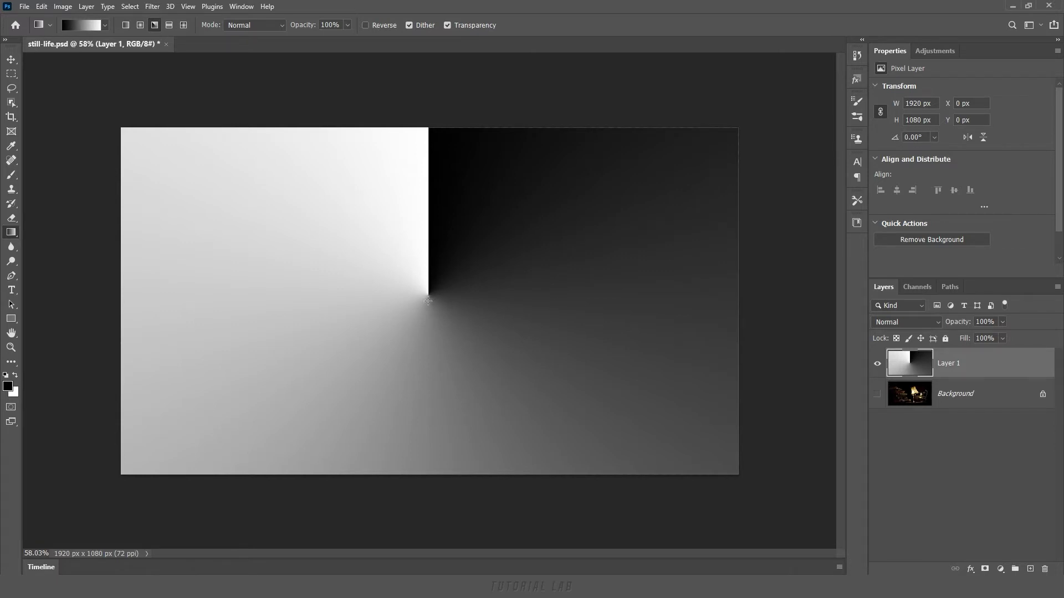
{"action": "mouse_move", "coordinate": [428, 302]}
{"action": "left_mouse_down"}
{"action": "mouse_move", "coordinate": [654, 139]}
{"action": "mouse_move", "coordinate": [357, 432]}
{"action": "mouse_move", "coordinate": [597, 256]}
{"action": "left_mouse_up"}
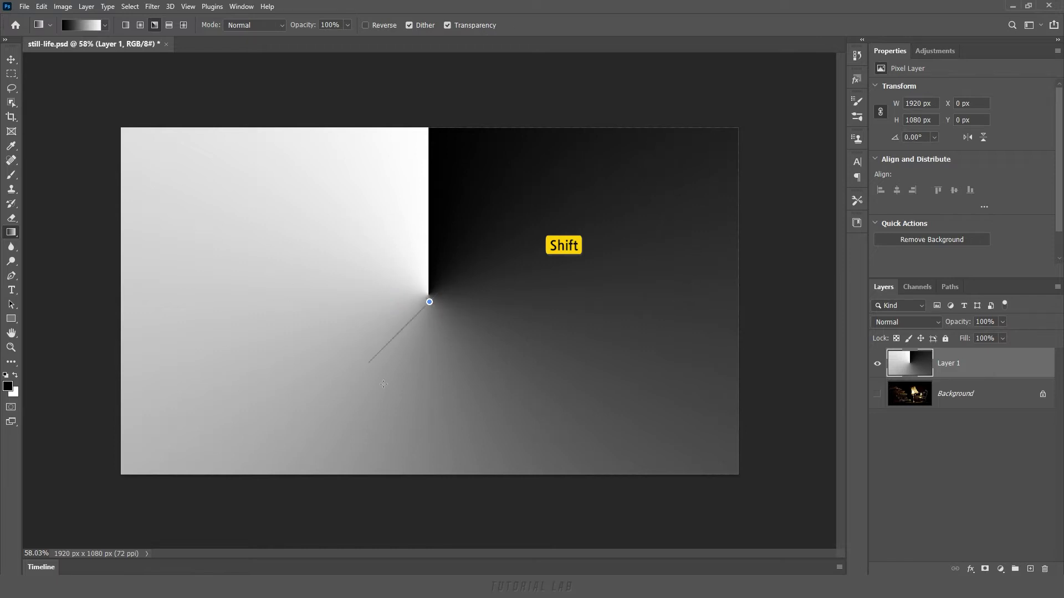
{"action": "left_click_drag", "start_coordinate": [597, 256], "coordinate": [590, 166]}
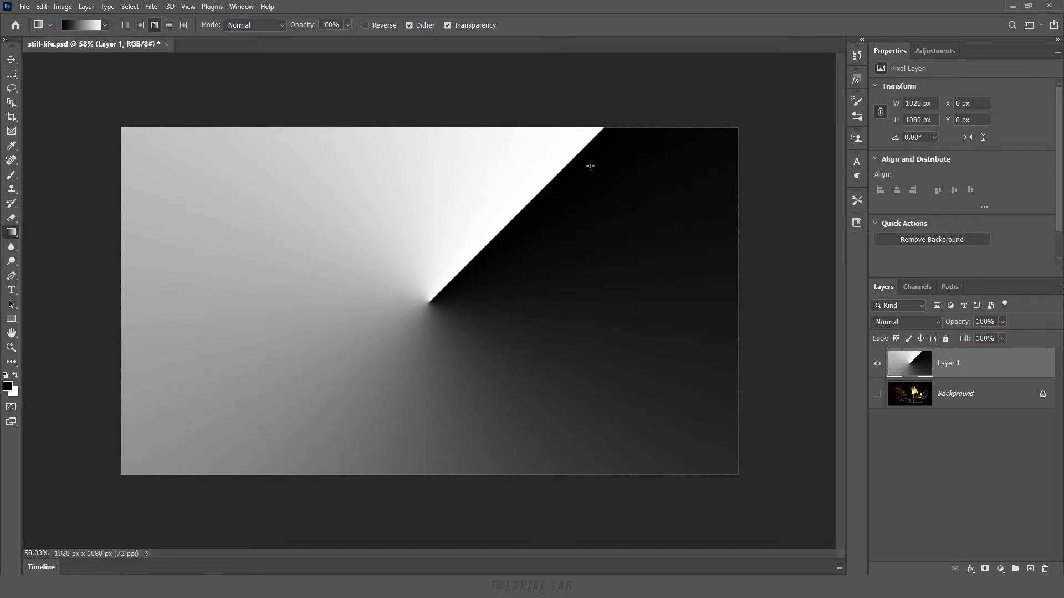
{"action": "left_click_drag", "start_coordinate": [433, 302], "coordinate": [695, 299]}
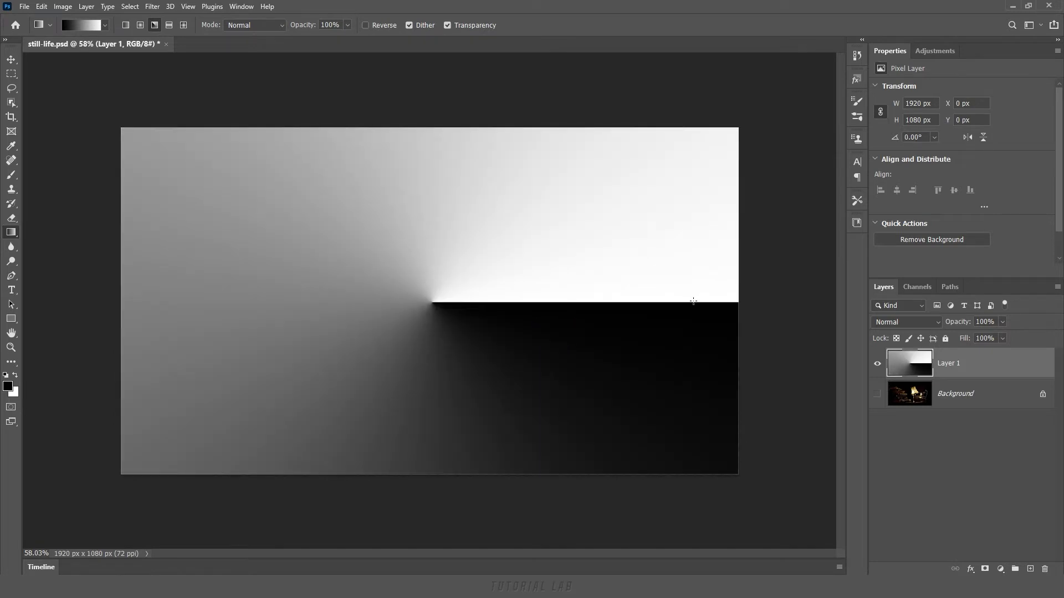
{"action": "left_click", "coordinate": [169, 25]}
Draw reflected gradients from the centre, then a diamond gradient black at the canvas centre.
{"action": "left_click_drag", "start_coordinate": [430, 288], "coordinate": [586, 287]}
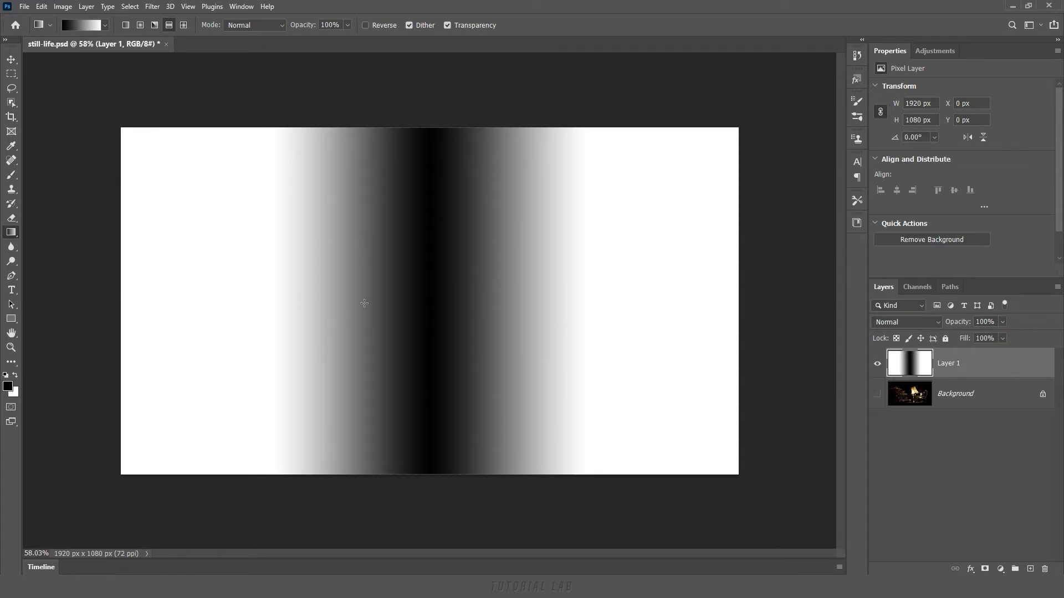
{"action": "left_click_drag", "start_coordinate": [454, 302], "coordinate": [515, 299]}
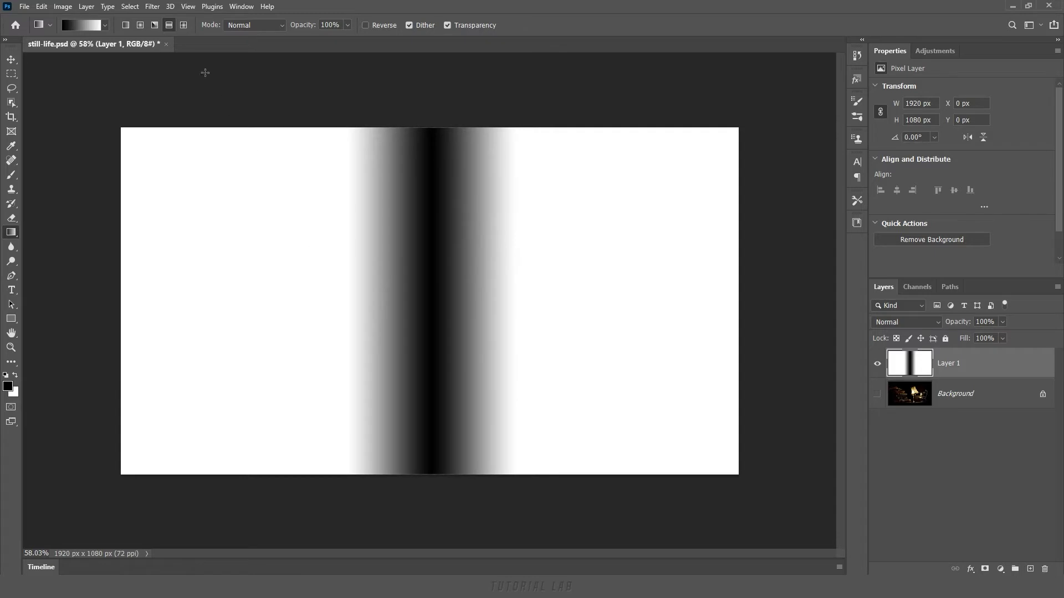
{"action": "mouse_move", "coordinate": [433, 303]}
{"action": "left_mouse_down"}
{"action": "mouse_move", "coordinate": [436, 185]}
{"action": "mouse_move", "coordinate": [434, 197]}
{"action": "left_mouse_up"}
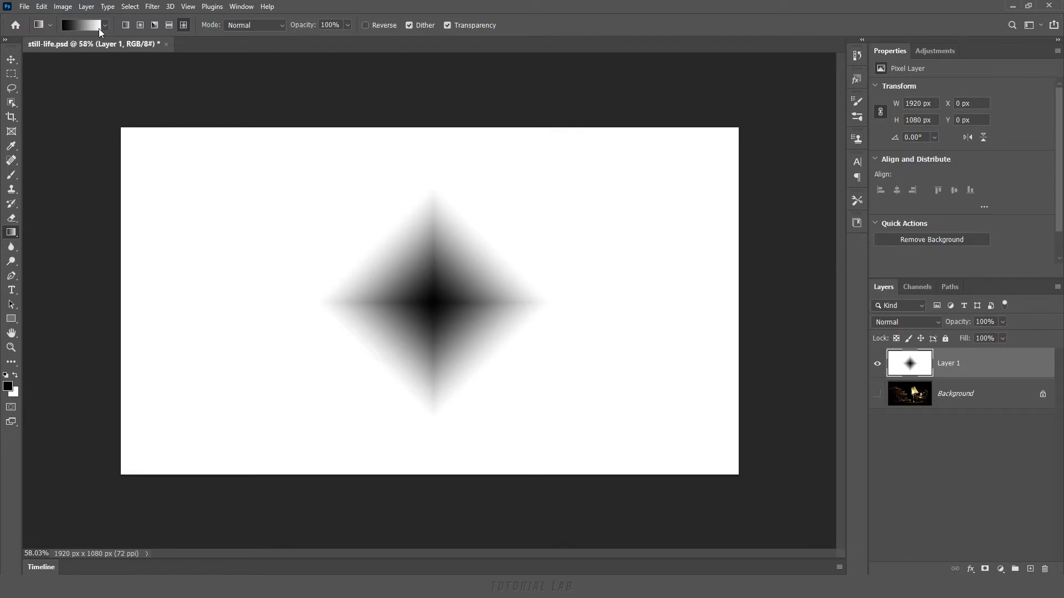
{"action": "left_click_drag", "start_coordinate": [303, 26], "coordinate": [263, 28]}
{"action": "left_click_drag", "start_coordinate": [263, 28], "coordinate": [360, 25]}
{"action": "left_click", "coordinate": [364, 26]}
{"action": "left_click", "coordinate": [364, 25]}
{"action": "left_click_drag", "start_coordinate": [433, 310], "coordinate": [431, 198]}
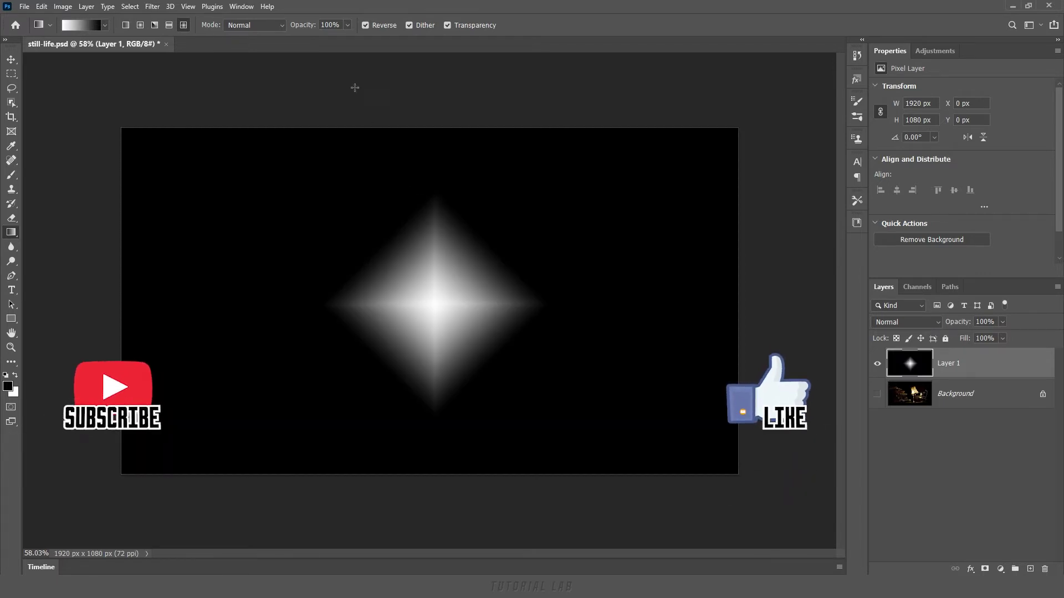
{"action": "left_click", "coordinate": [365, 25]}
{"action": "mouse_move", "coordinate": [432, 305]}
{"action": "left_mouse_down"}
{"action": "mouse_move", "coordinate": [436, 199]}
{"action": "mouse_move", "coordinate": [433, 210]}
{"action": "left_mouse_up"}
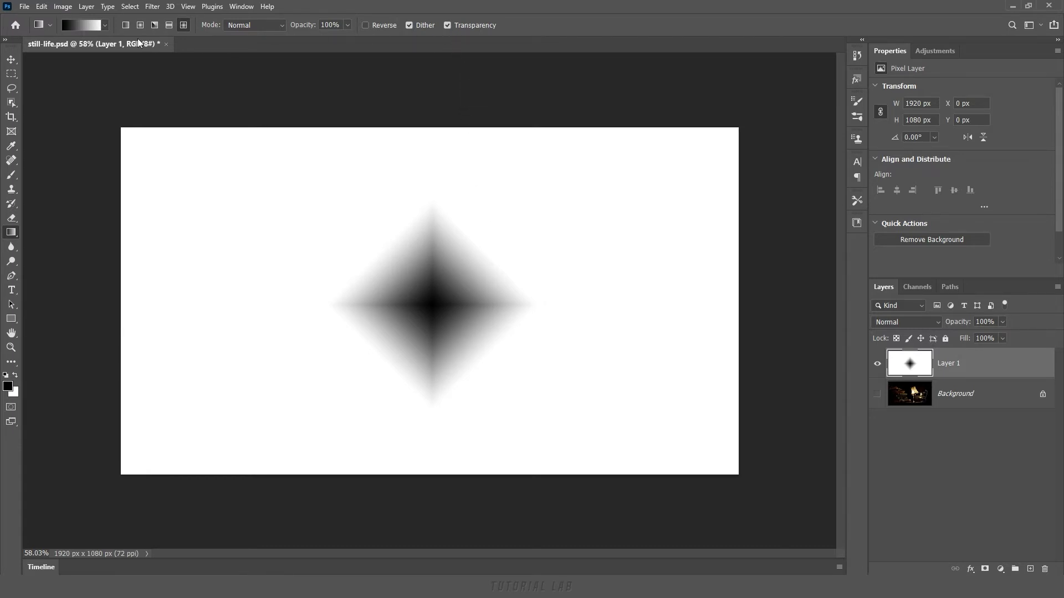
{"action": "left_click", "coordinate": [105, 29]}
Choose the Foreground to Transparent preset and toggle Transparency off and on, leaving it on.
{"action": "left_click", "coordinate": [57, 65]}
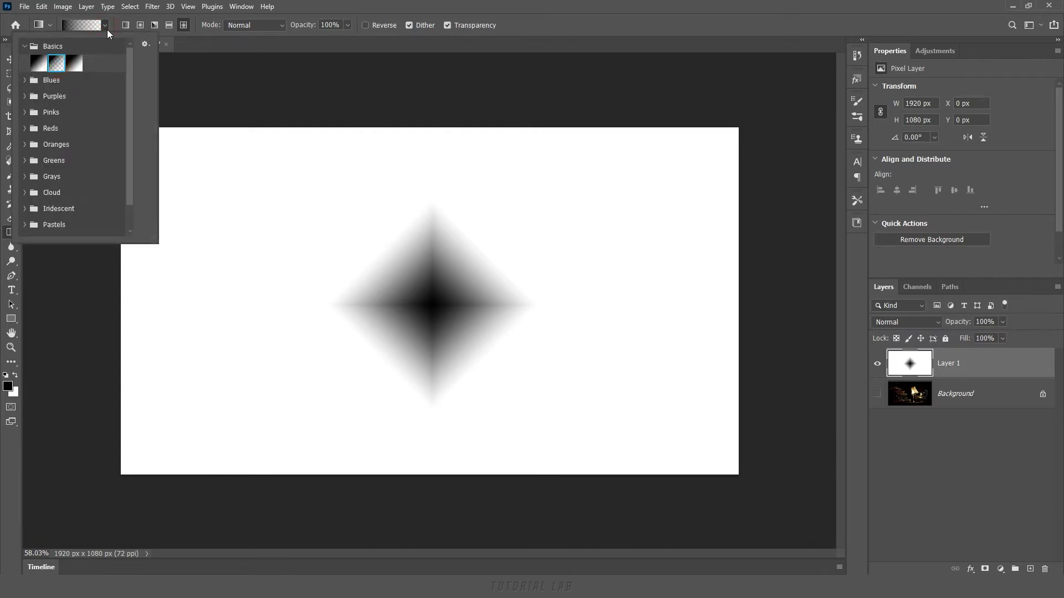
{"action": "left_click", "coordinate": [107, 31]}
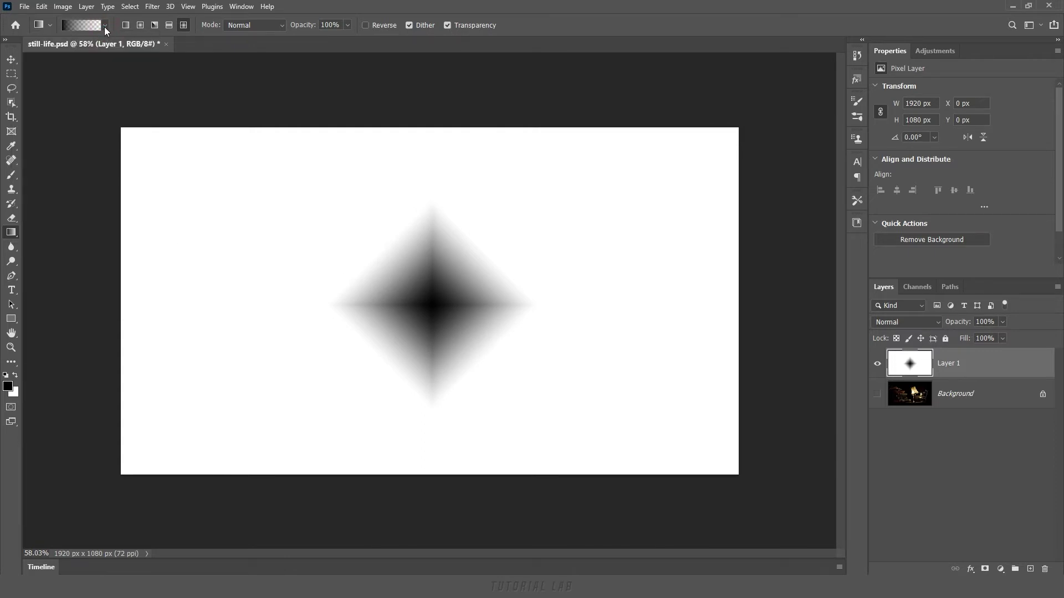
{"action": "left_click", "coordinate": [447, 25]}
{"action": "left_click", "coordinate": [447, 25]}
{"action": "left_click", "coordinate": [447, 24]}
{"action": "left_click", "coordinate": [448, 25]}
Load the Basics Foreground to Background preset in the Gradient Editor.
{"action": "left_click", "coordinate": [84, 26]}
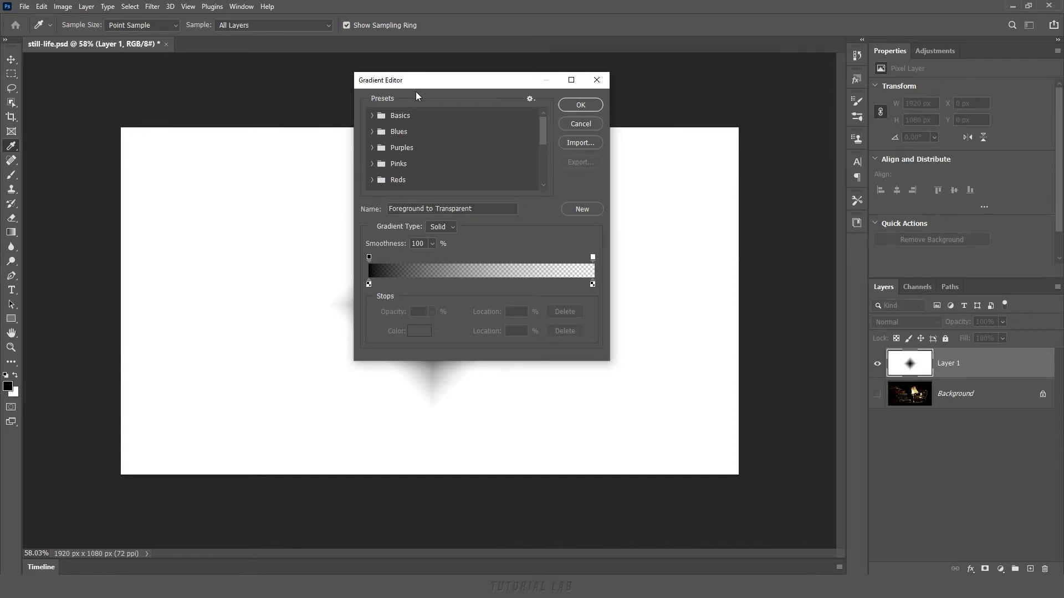
{"action": "left_click", "coordinate": [372, 116]}
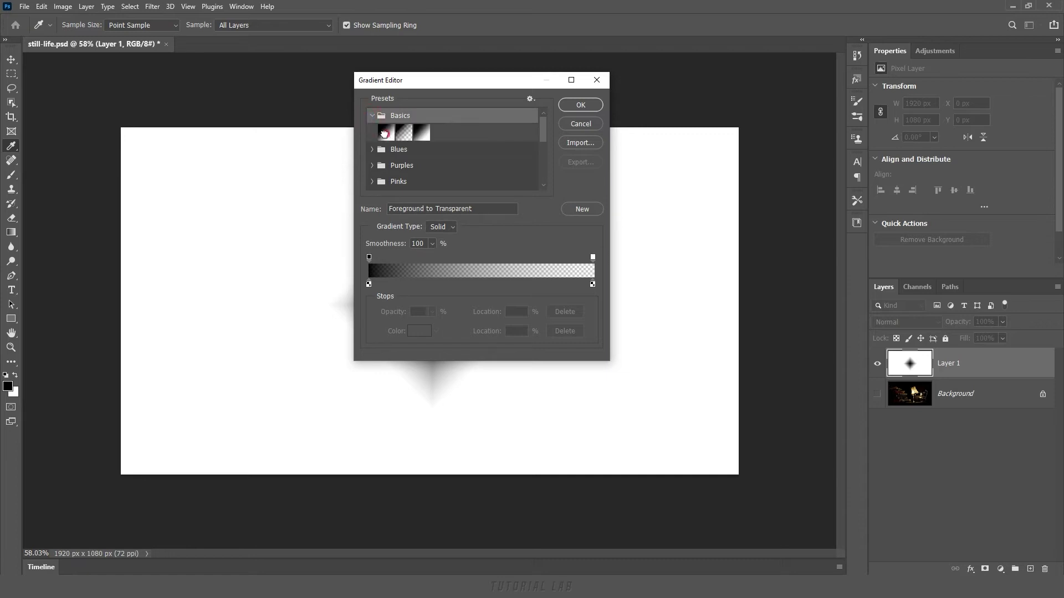
{"action": "left_click", "coordinate": [387, 132]}
{"action": "left_click", "coordinate": [371, 116]}
{"action": "left_click", "coordinate": [372, 132]}
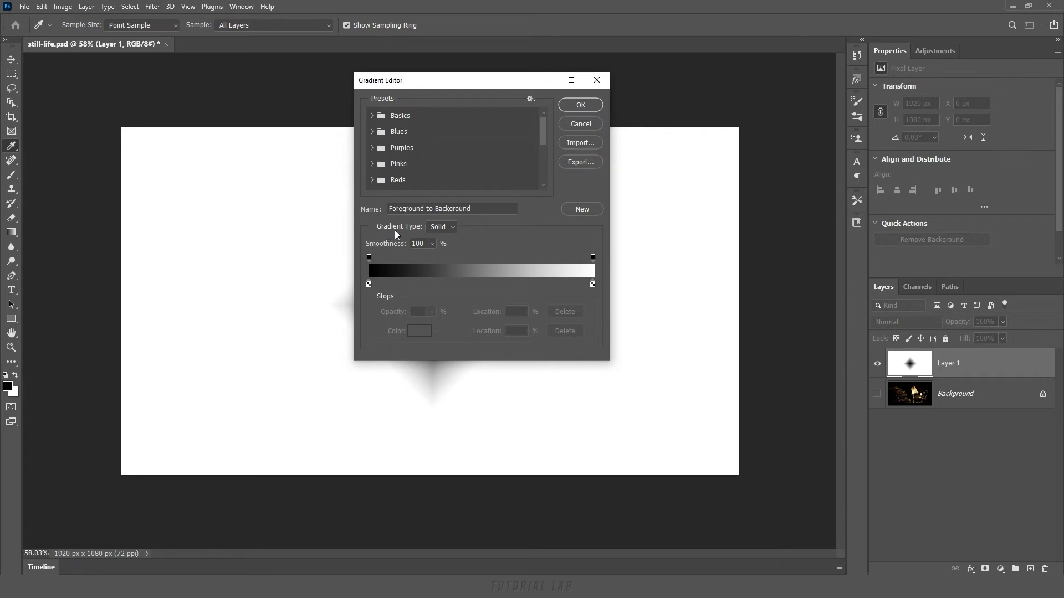
Keep the gradient type Solid, lower smoothness, and select the black colour stop at 0%.
{"action": "left_click", "coordinate": [450, 230]}
{"action": "left_click", "coordinate": [454, 238]}
{"action": "mouse_move", "coordinate": [394, 246]}
{"action": "left_mouse_down"}
{"action": "mouse_move", "coordinate": [328, 251]}
{"action": "mouse_move", "coordinate": [430, 244]}
{"action": "left_mouse_up"}
{"action": "left_click", "coordinate": [369, 285]}
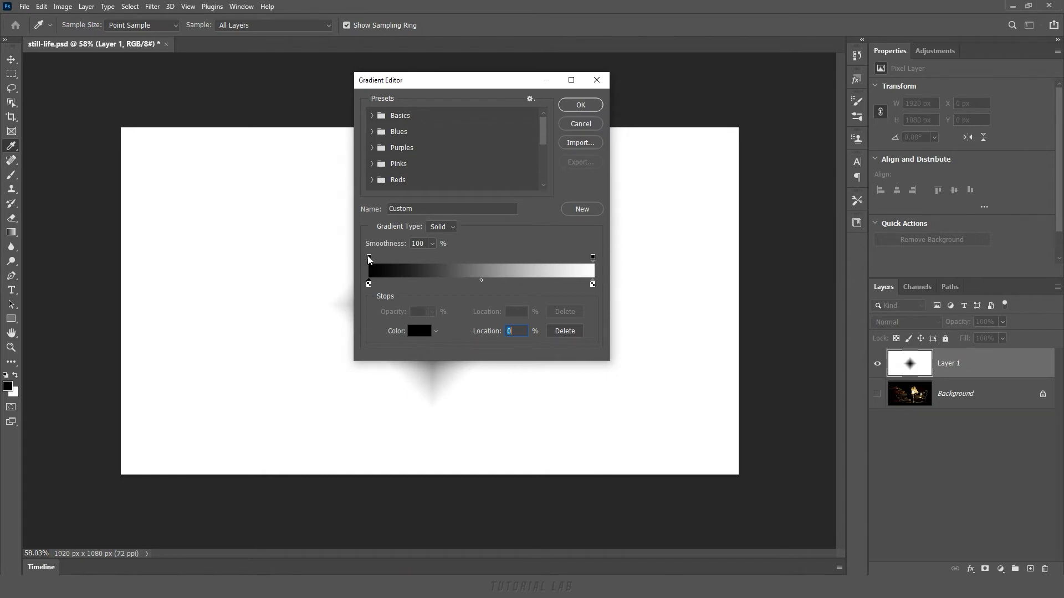
Set the left colour stop to blue, trying red first in the Color Picker.
{"action": "left_click", "coordinate": [370, 258]}
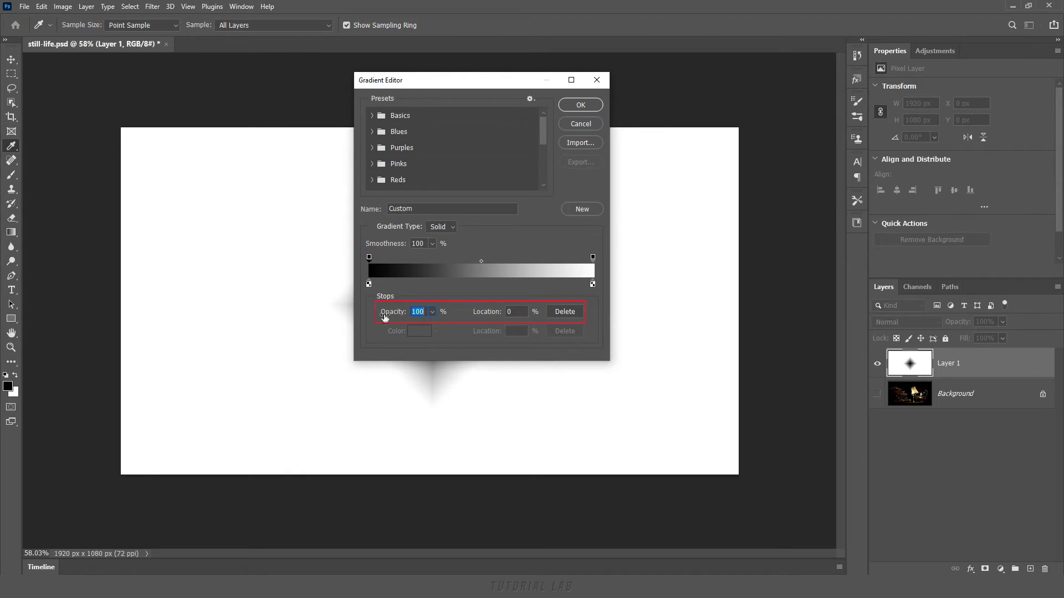
{"action": "left_click", "coordinate": [369, 285]}
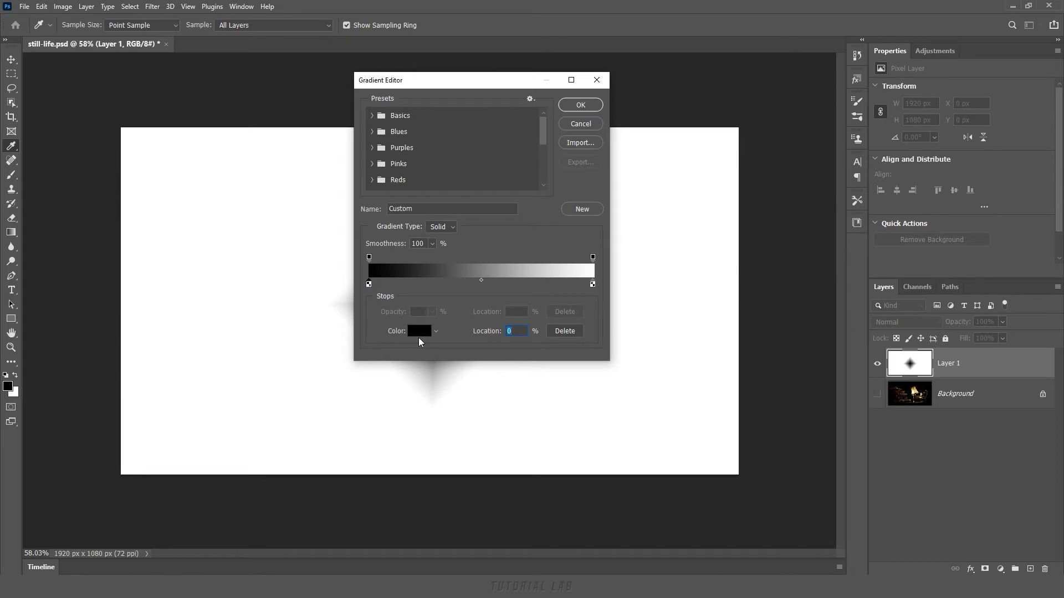
{"action": "left_click", "coordinate": [420, 337]}
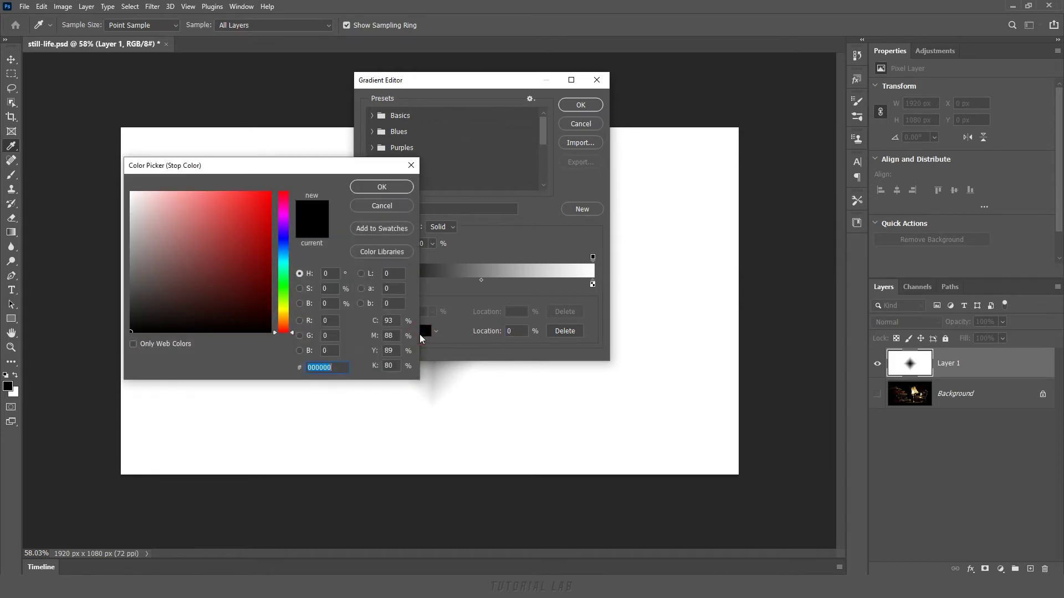
{"action": "left_click_drag", "start_coordinate": [225, 217], "coordinate": [224, 199]}
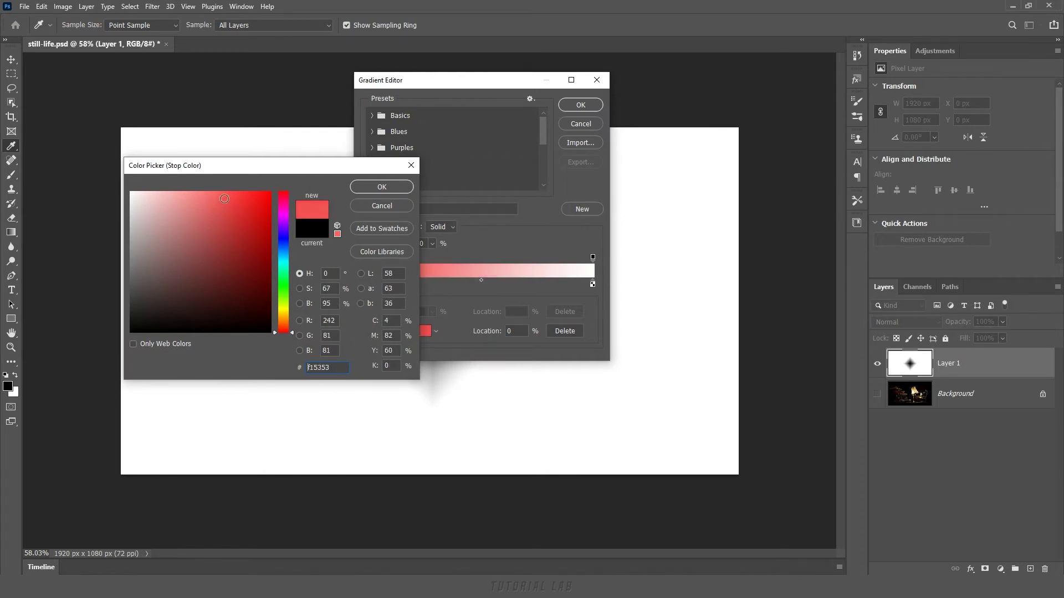
{"action": "left_click", "coordinate": [383, 188]}
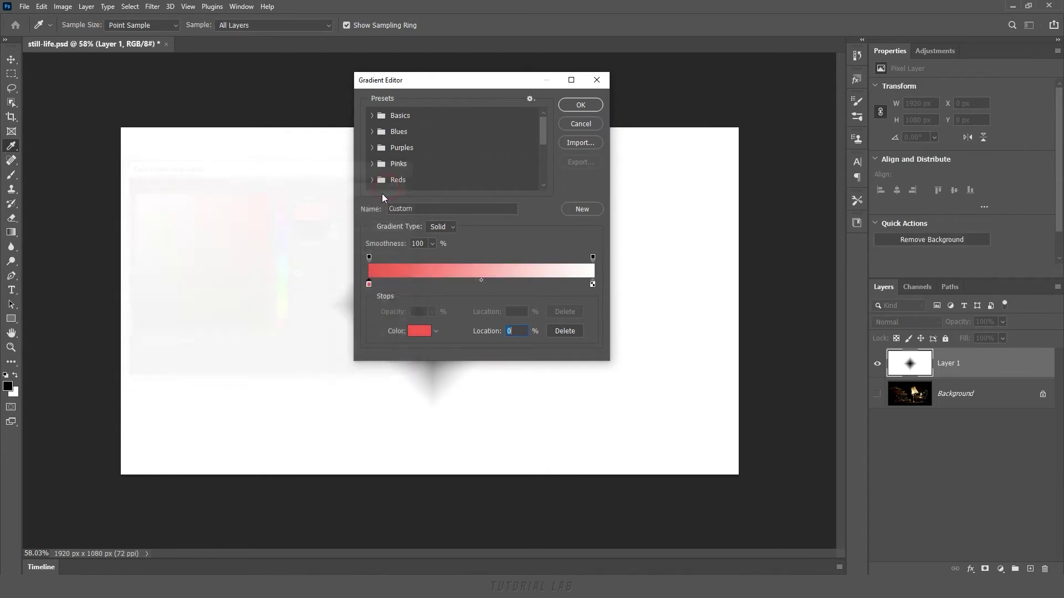
{"action": "double_click", "coordinate": [369, 285]}
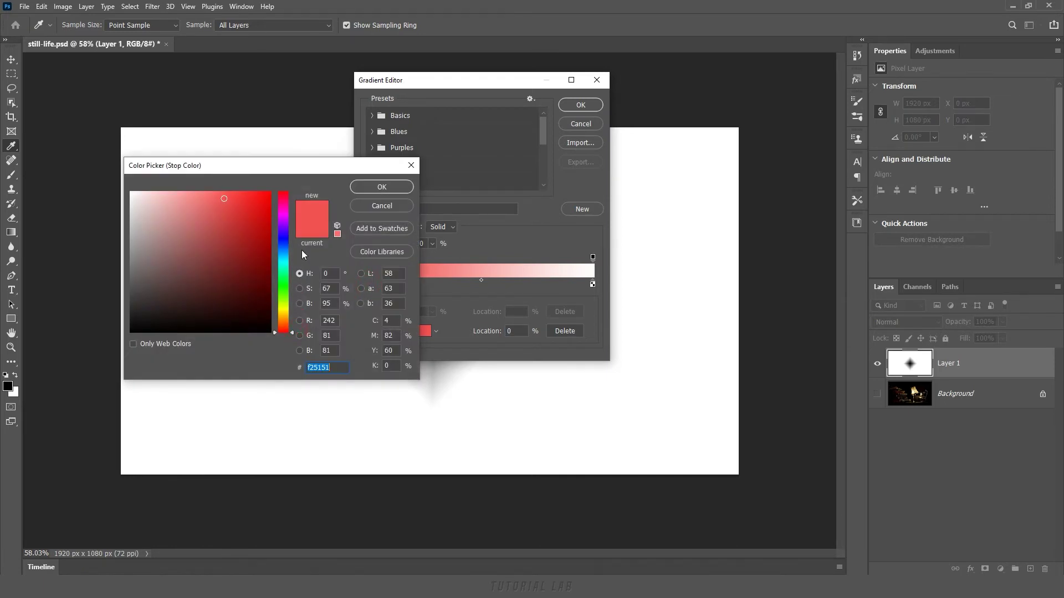
{"action": "left_click_drag", "start_coordinate": [290, 247], "coordinate": [290, 239]}
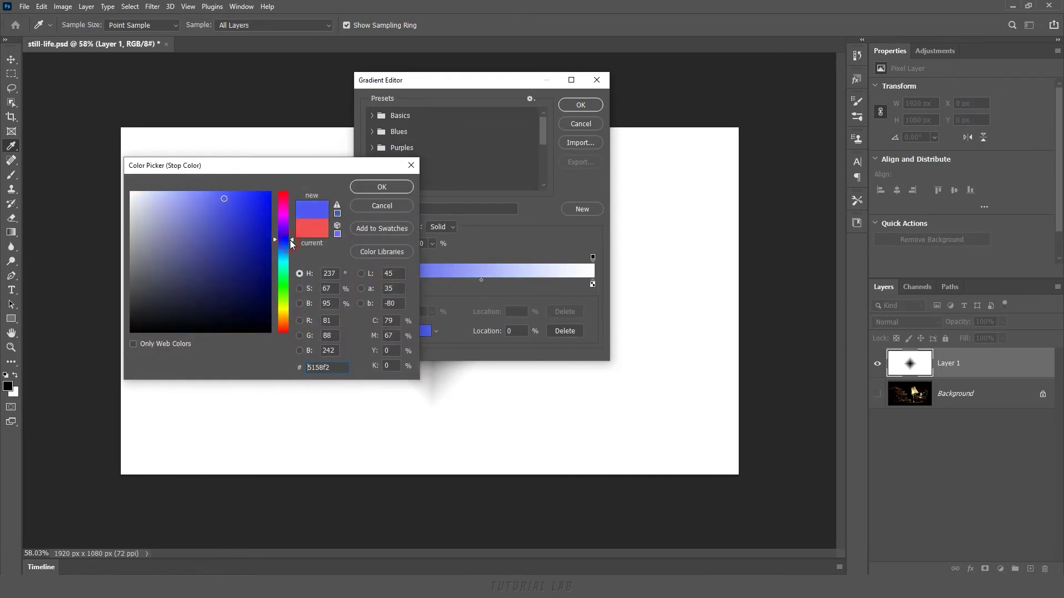
{"action": "left_click", "coordinate": [393, 186]}
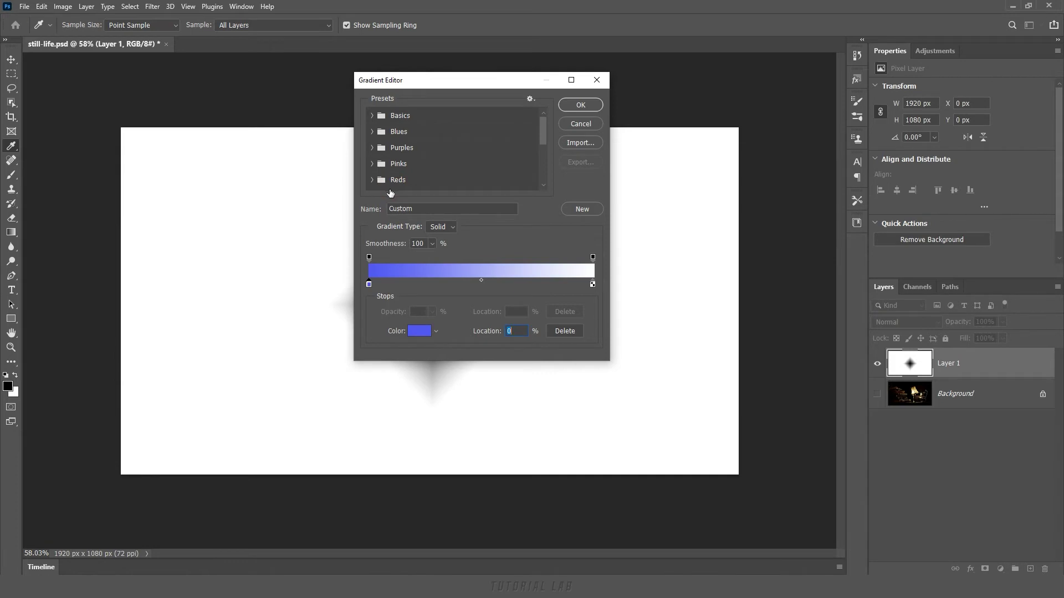
Slide the blue stop around, settle it at 17%, and shift the midpoint toward blue.
{"action": "mouse_move", "coordinate": [369, 285]}
{"action": "left_mouse_down"}
{"action": "mouse_move", "coordinate": [518, 285]}
{"action": "mouse_move", "coordinate": [425, 286]}
{"action": "left_mouse_up"}
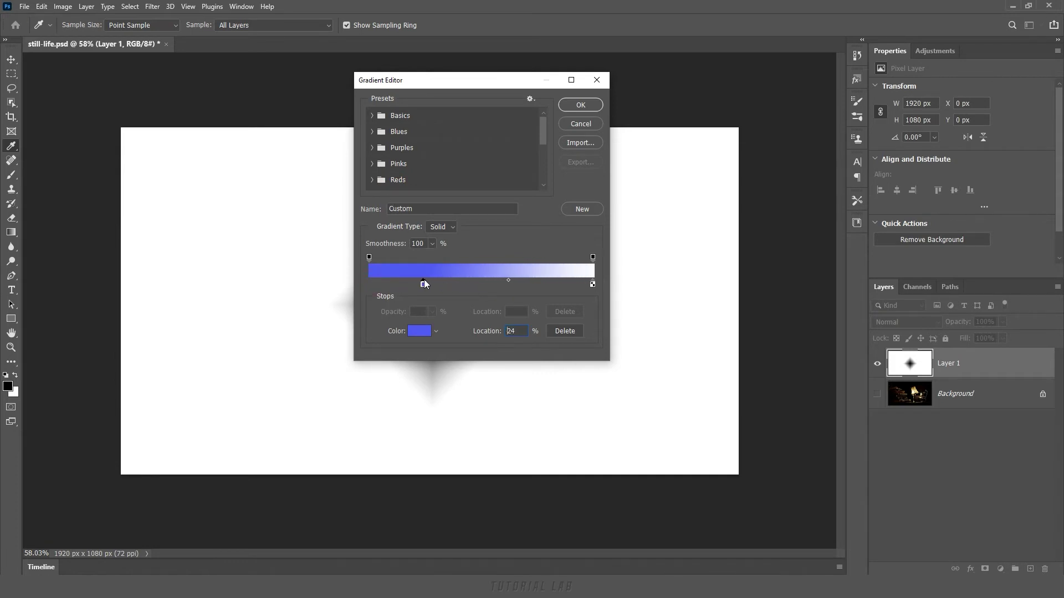
{"action": "mouse_move", "coordinate": [477, 331]}
{"action": "left_mouse_down"}
{"action": "mouse_move", "coordinate": [506, 333]}
{"action": "mouse_move", "coordinate": [482, 335]}
{"action": "left_mouse_up"}
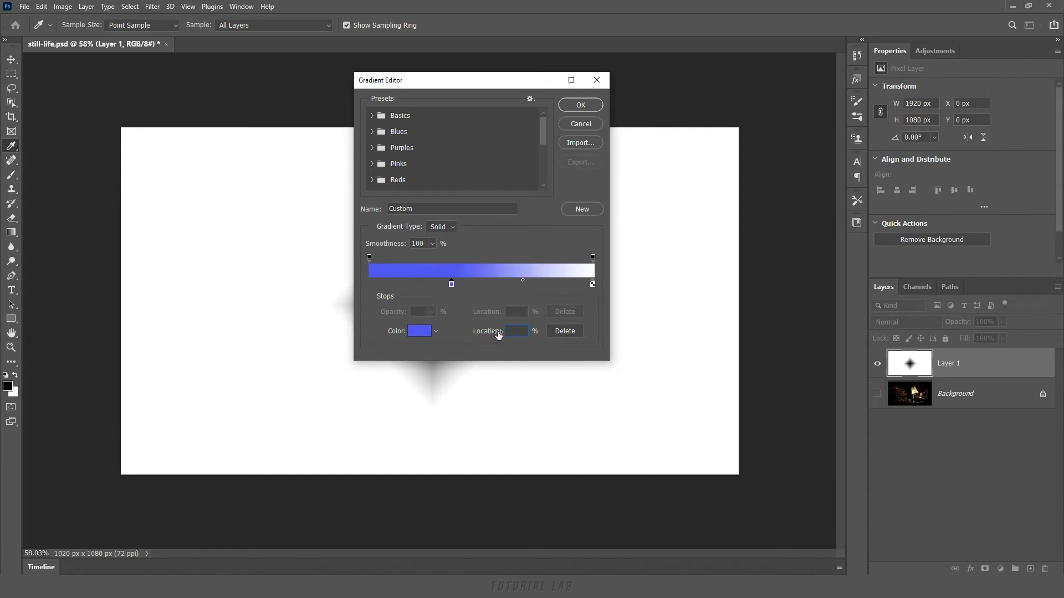
{"action": "left_click_drag", "start_coordinate": [413, 283], "coordinate": [369, 284]}
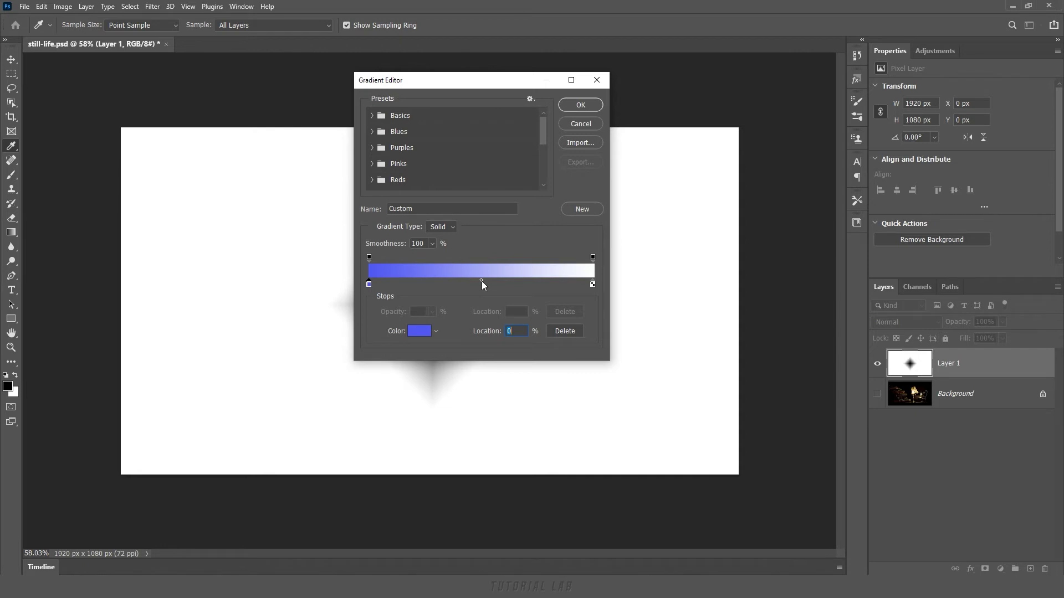
{"action": "mouse_move", "coordinate": [481, 280]}
{"action": "left_mouse_down"}
{"action": "mouse_move", "coordinate": [399, 285]}
{"action": "mouse_move", "coordinate": [570, 281]}
{"action": "mouse_move", "coordinate": [480, 281]}
{"action": "left_mouse_up"}
Set the right colour stop to red.
{"action": "left_click", "coordinate": [593, 285]}
{"action": "left_click", "coordinate": [419, 331]}
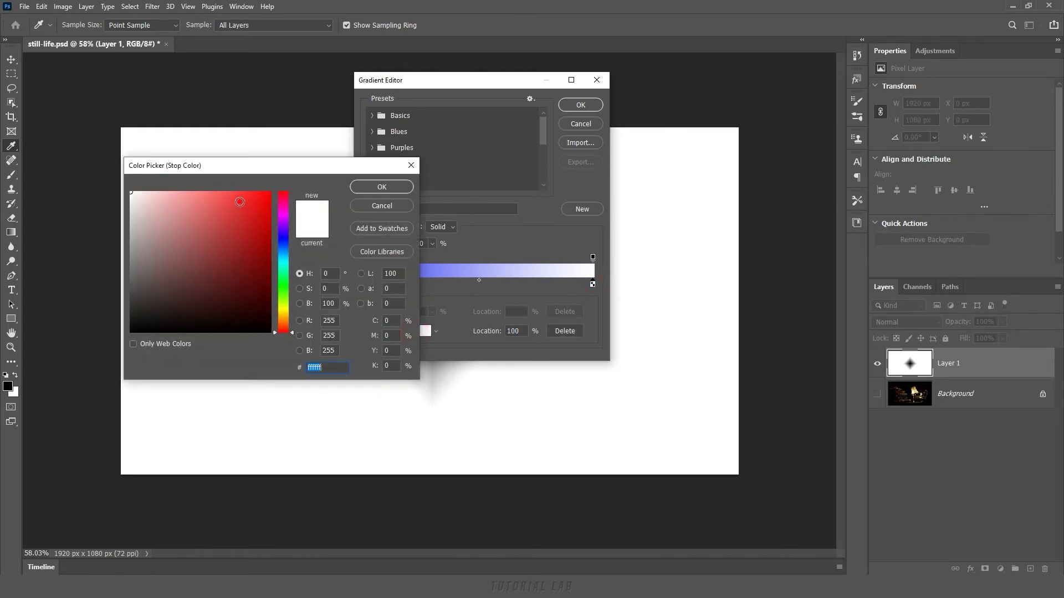
{"action": "left_click", "coordinate": [239, 201]}
{"action": "left_click", "coordinate": [381, 188]}
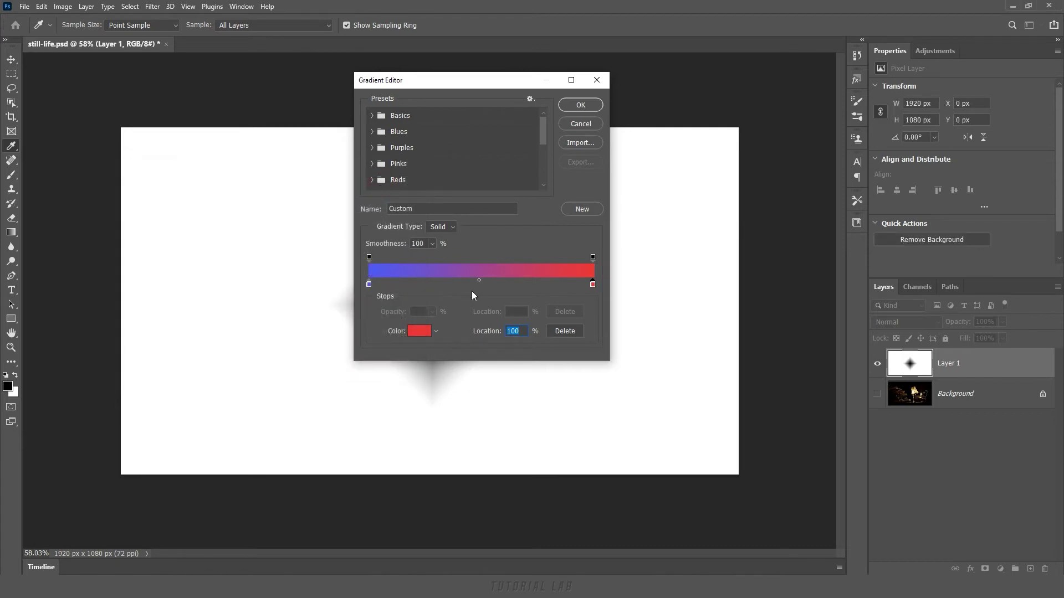
Add a middle colour stop at 48% coloured yellow-green.
{"action": "left_click_drag", "start_coordinate": [473, 284], "coordinate": [494, 284]}
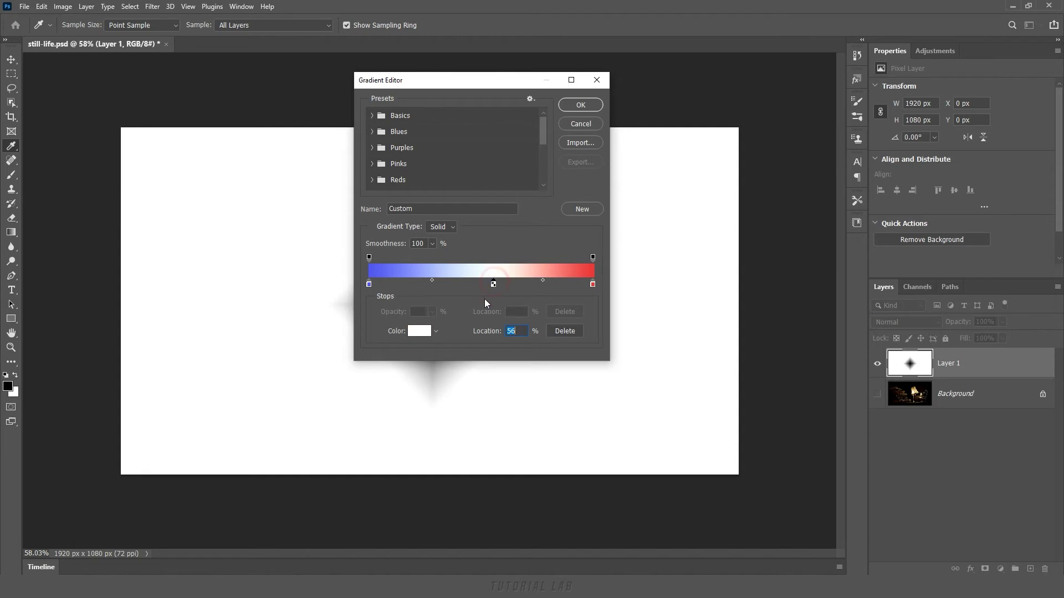
{"action": "mouse_move", "coordinate": [493, 285]}
{"action": "left_mouse_down"}
{"action": "mouse_move", "coordinate": [437, 284]}
{"action": "mouse_move", "coordinate": [495, 285]}
{"action": "mouse_move", "coordinate": [476, 285]}
{"action": "left_mouse_up"}
{"action": "left_click", "coordinate": [419, 331]}
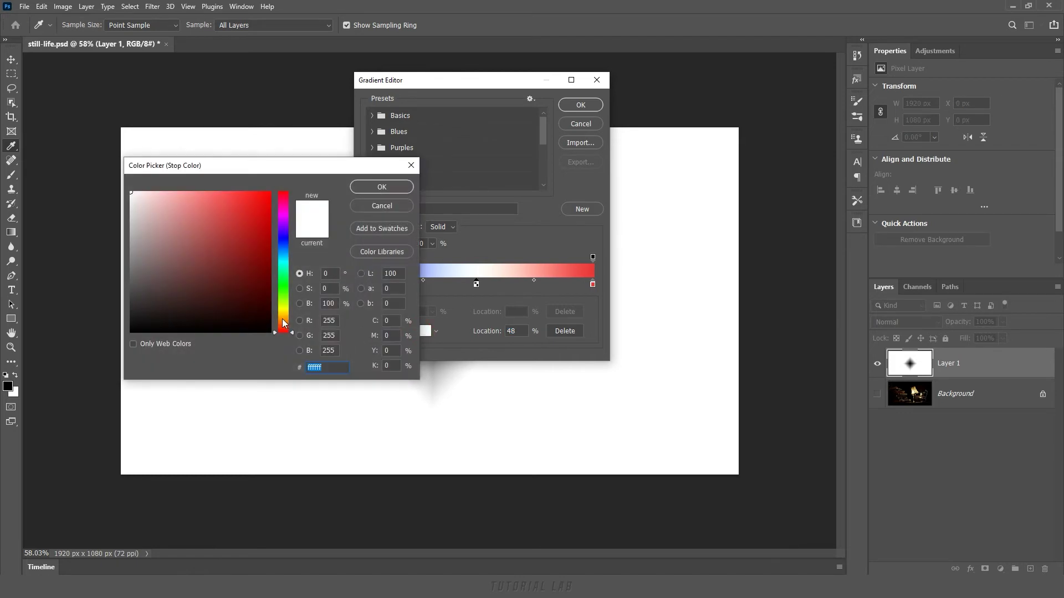
{"action": "left_click_drag", "start_coordinate": [291, 331], "coordinate": [291, 305]}
{"action": "left_click", "coordinate": [235, 200]}
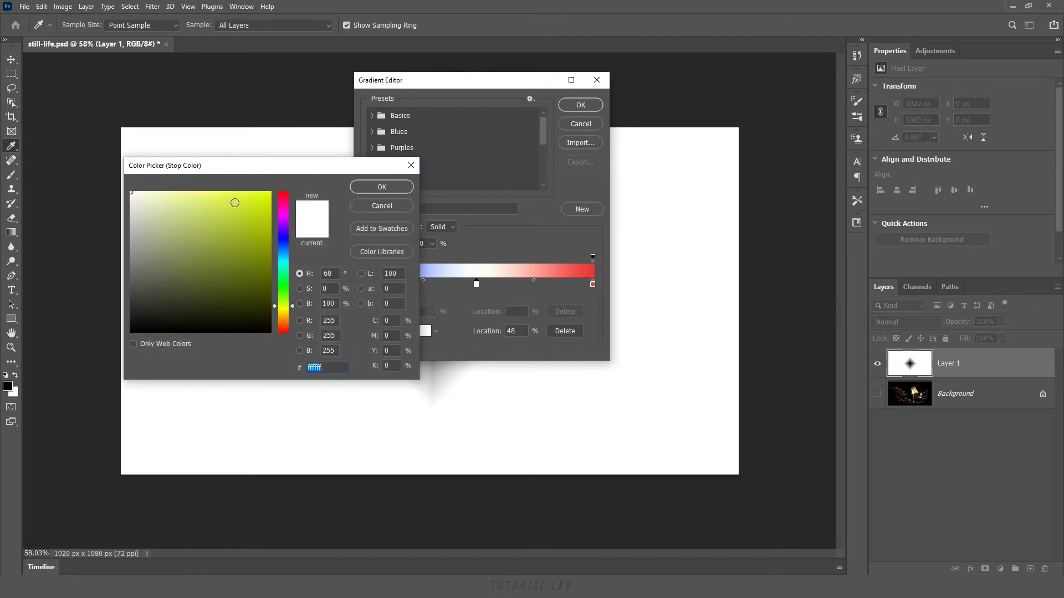
{"action": "left_click", "coordinate": [374, 185]}
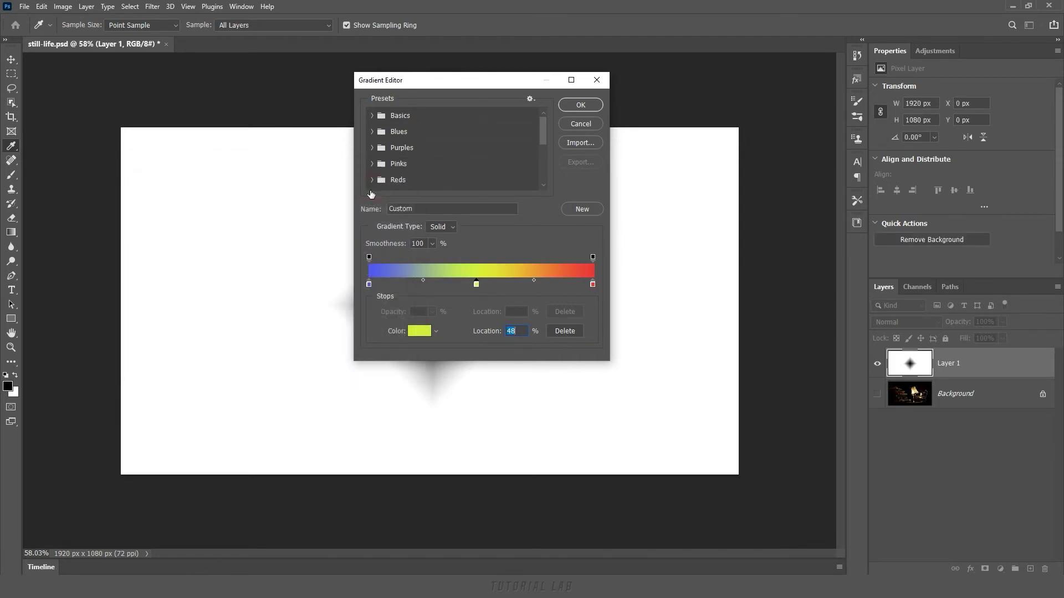
Adjust the blend midpoints, placing the yellow-red one at 54%, and accept the gradient.
{"action": "mouse_move", "coordinate": [424, 280]}
{"action": "left_mouse_down"}
{"action": "mouse_move", "coordinate": [444, 280]}
{"action": "mouse_move", "coordinate": [421, 280]}
{"action": "mouse_move", "coordinate": [434, 280]}
{"action": "left_mouse_up"}
{"action": "left_click", "coordinate": [475, 285]}
{"action": "left_click_drag", "start_coordinate": [535, 281], "coordinate": [534, 279]}
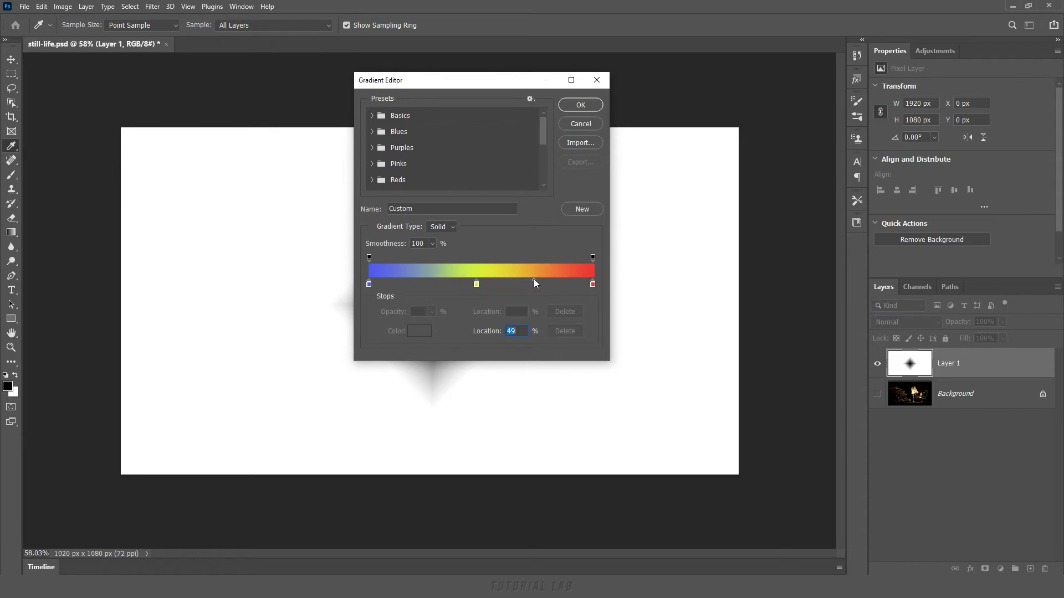
{"action": "left_click", "coordinate": [582, 104]}
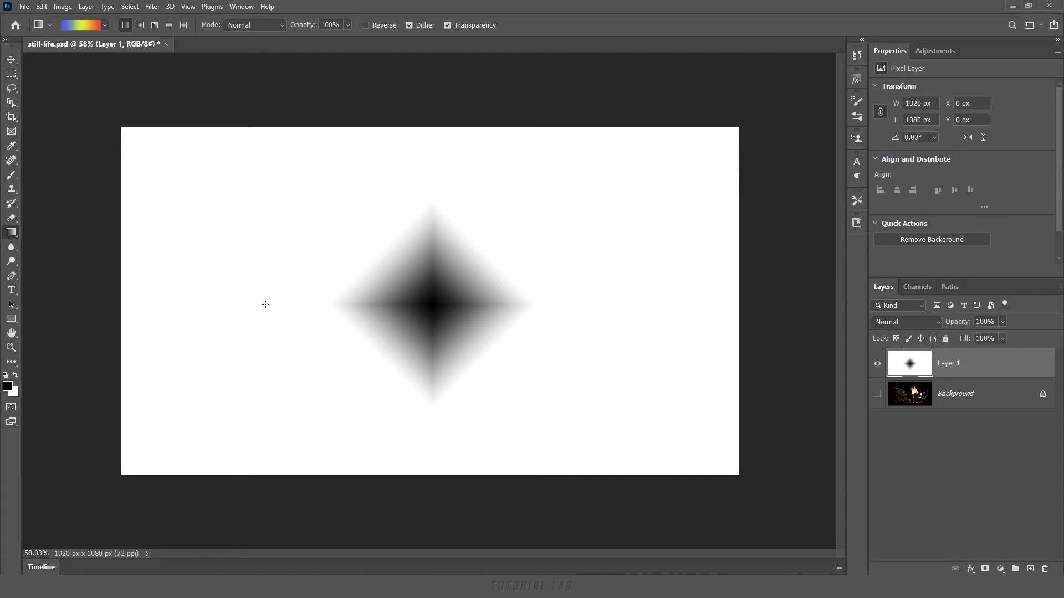
Fill Layer 1 left to right with the blue-yellow-red gradient over a wider span, then reopen its settings.
{"action": "left_click_drag", "start_coordinate": [254, 302], "coordinate": [615, 295]}
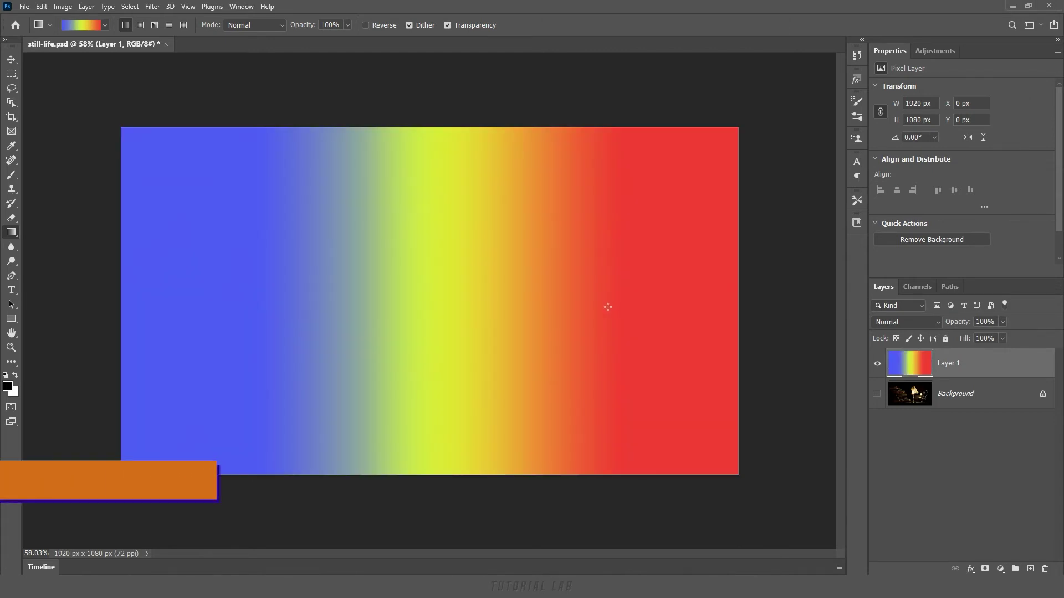
{"action": "left_click_drag", "start_coordinate": [177, 310], "coordinate": [671, 309]}
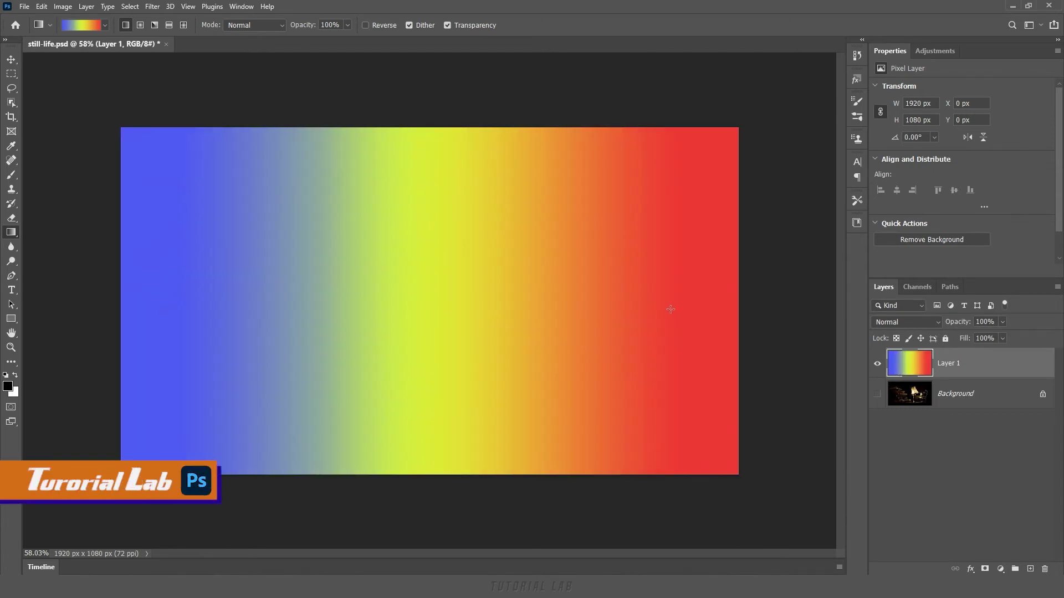
{"action": "left_click", "coordinate": [81, 25]}
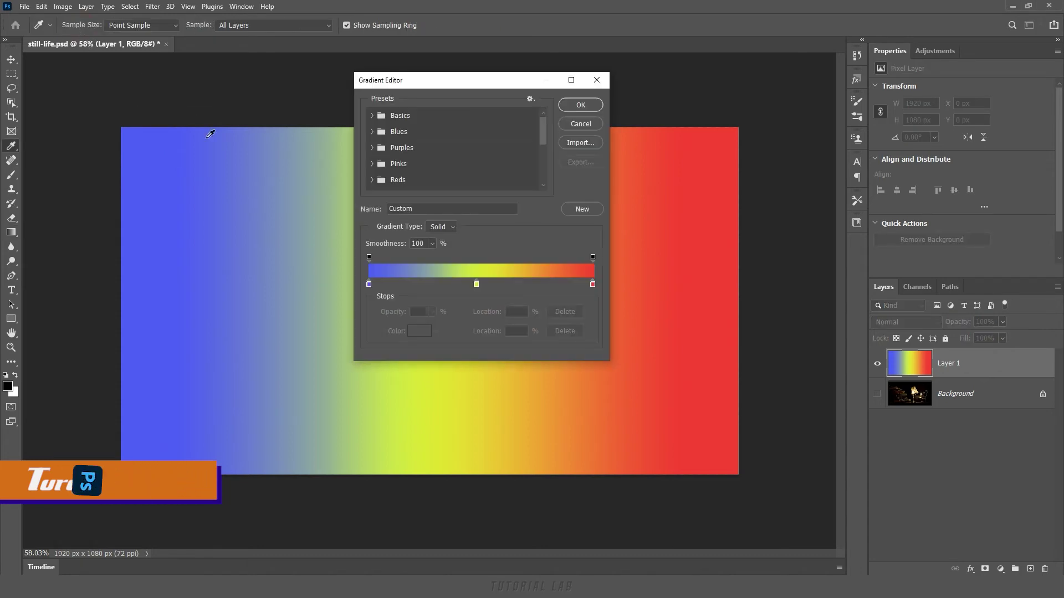
Test lowering and restoring the opacity of the left and right end stops.
{"action": "left_click", "coordinate": [369, 258]}
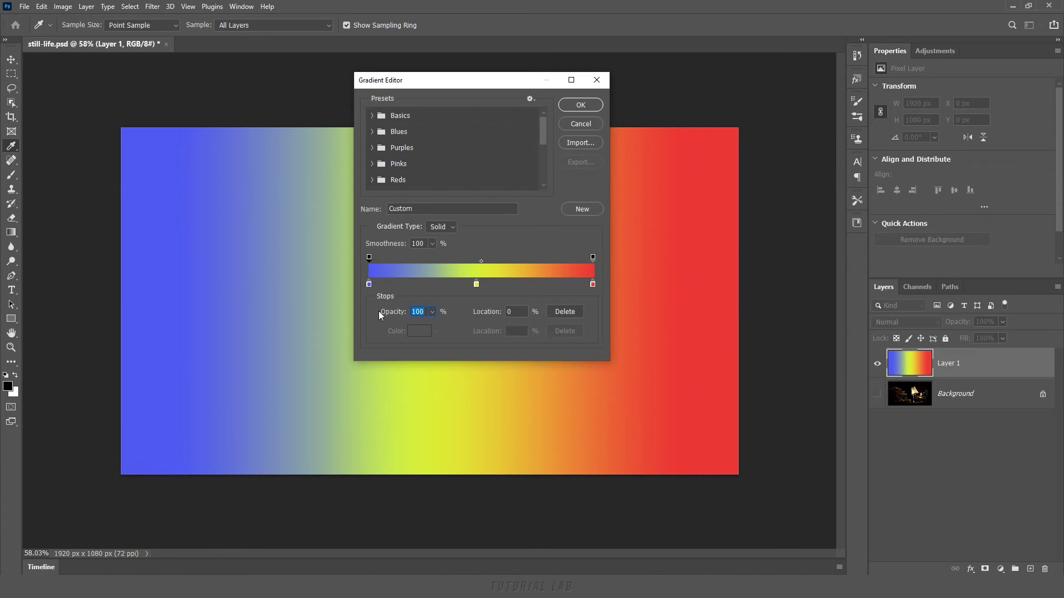
{"action": "left_click_drag", "start_coordinate": [407, 315], "coordinate": [350, 313]}
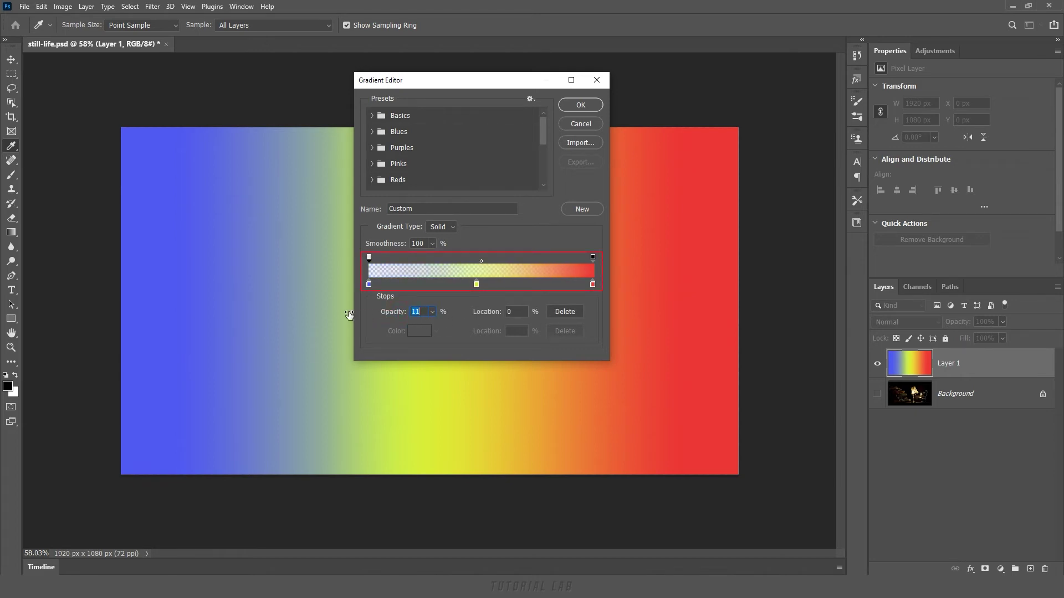
{"action": "left_click_drag", "start_coordinate": [349, 313], "coordinate": [407, 313]}
{"action": "left_click", "coordinate": [592, 256]}
{"action": "mouse_move", "coordinate": [382, 314]}
{"action": "left_mouse_down"}
{"action": "mouse_move", "coordinate": [367, 314]}
{"action": "mouse_move", "coordinate": [377, 312]}
{"action": "left_mouse_up"}
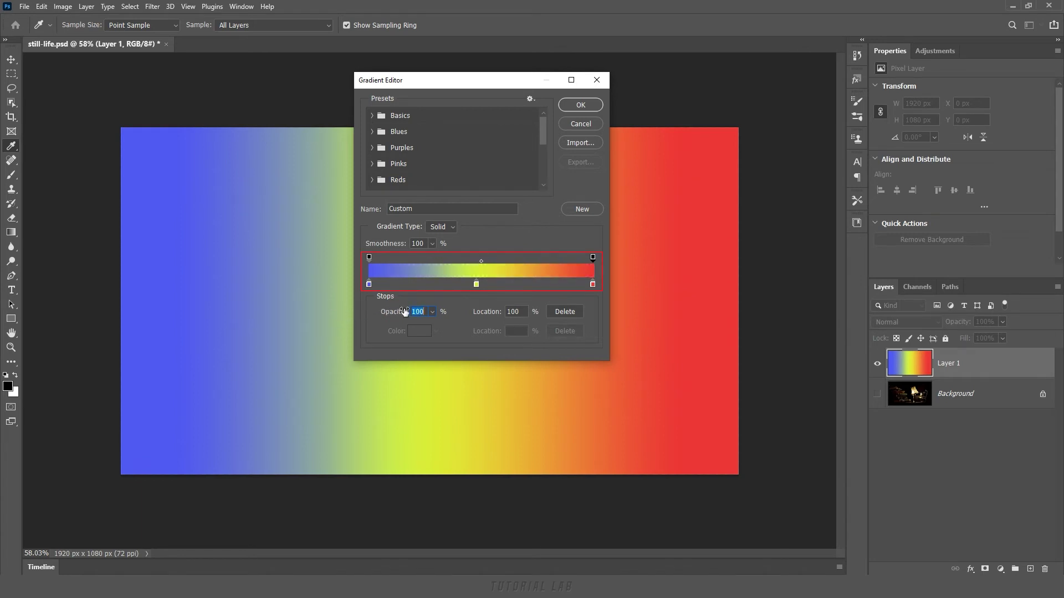
{"action": "left_click_drag", "start_coordinate": [377, 312], "coordinate": [427, 312]}
Add a transparent middle opacity stop, then remove it again.
{"action": "left_click", "coordinate": [478, 258]}
{"action": "mouse_move", "coordinate": [391, 313]}
{"action": "left_mouse_down"}
{"action": "mouse_move", "coordinate": [339, 318]}
{"action": "mouse_move", "coordinate": [407, 312]}
{"action": "left_mouse_up"}
{"action": "left_click_drag", "start_coordinate": [391, 313], "coordinate": [336, 320]}
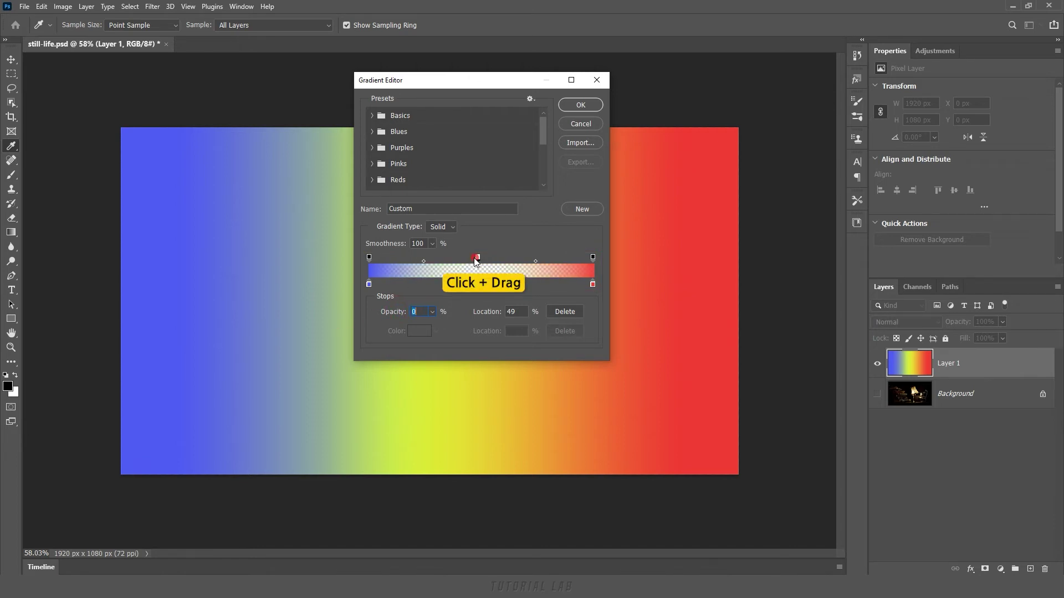
{"action": "left_click_drag", "start_coordinate": [478, 257], "coordinate": [498, 243]}
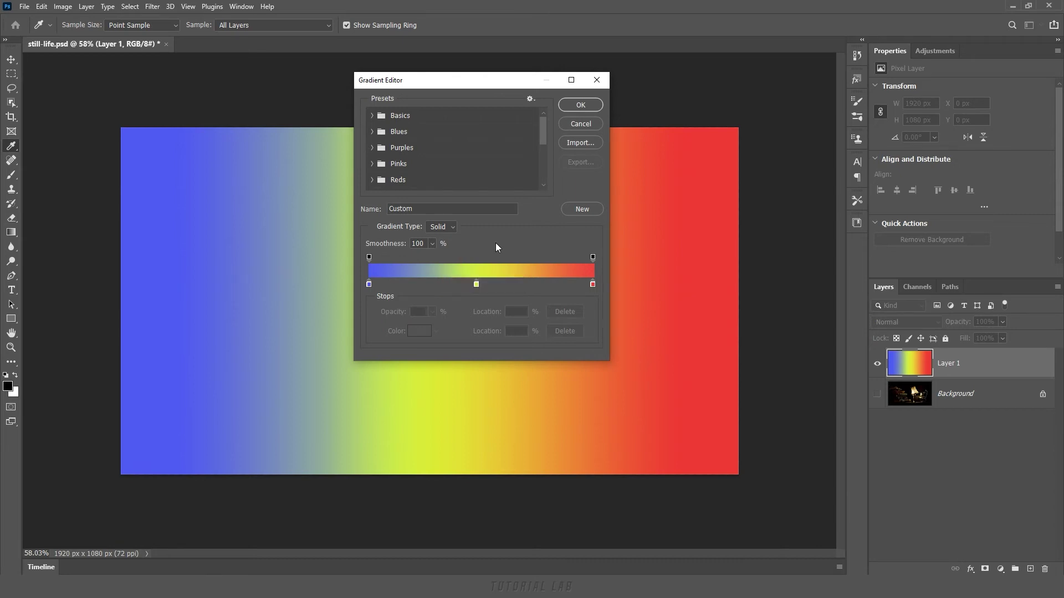
Set the right end's opacity to 0% so the red end fades out, and confirm.
{"action": "left_click", "coordinate": [593, 255]}
{"action": "left_click_drag", "start_coordinate": [391, 313], "coordinate": [303, 321]}
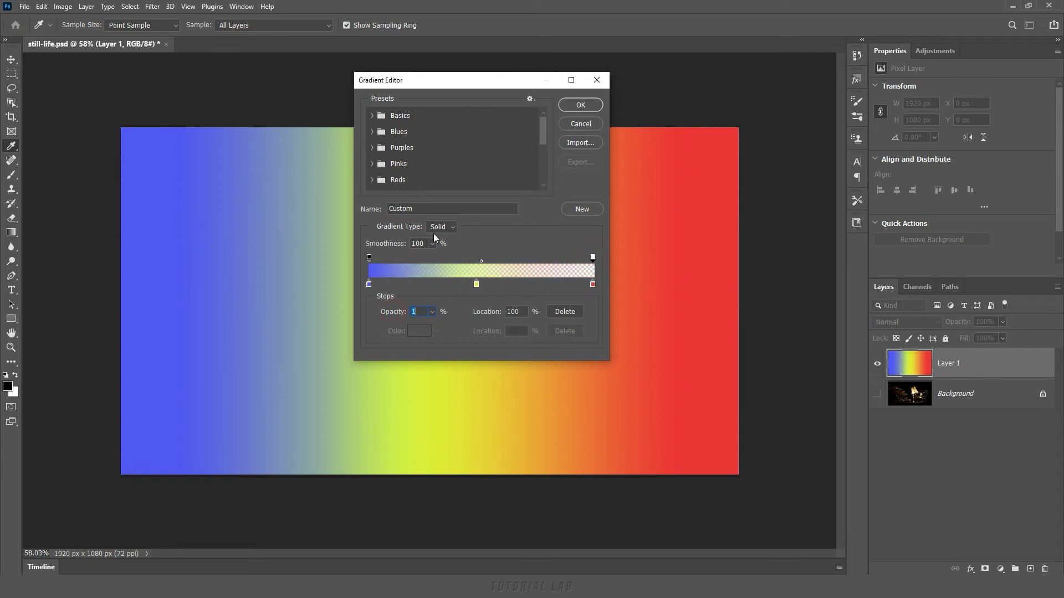
{"action": "left_click", "coordinate": [579, 106]}
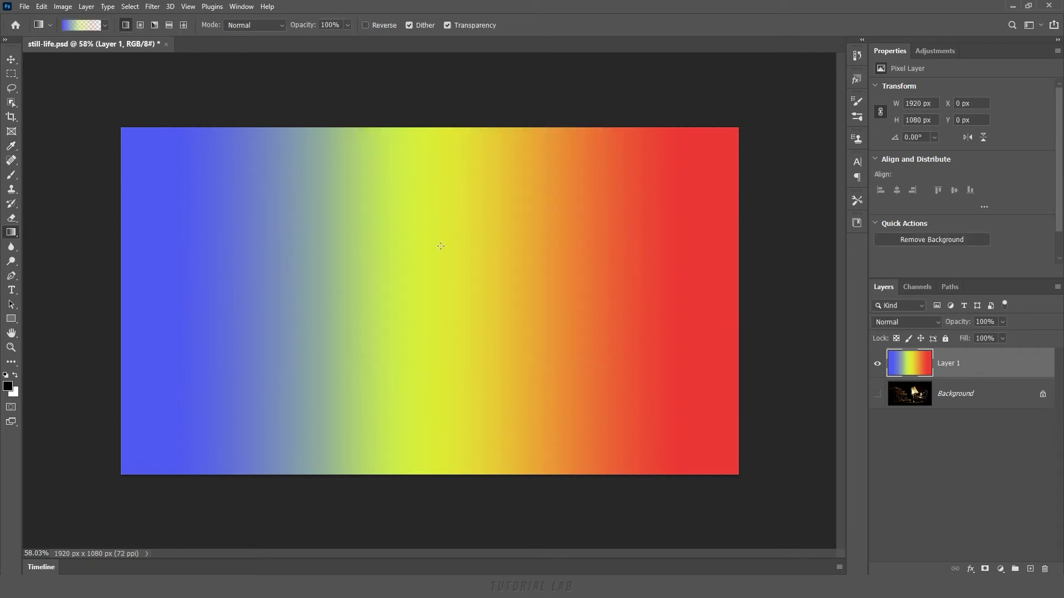
Clear Layer 1, show the Background photo, and draw the fading gradient left to right over it.
{"action": "key", "text": "ctrl+a"}
{"action": "key", "text": "Delete"}
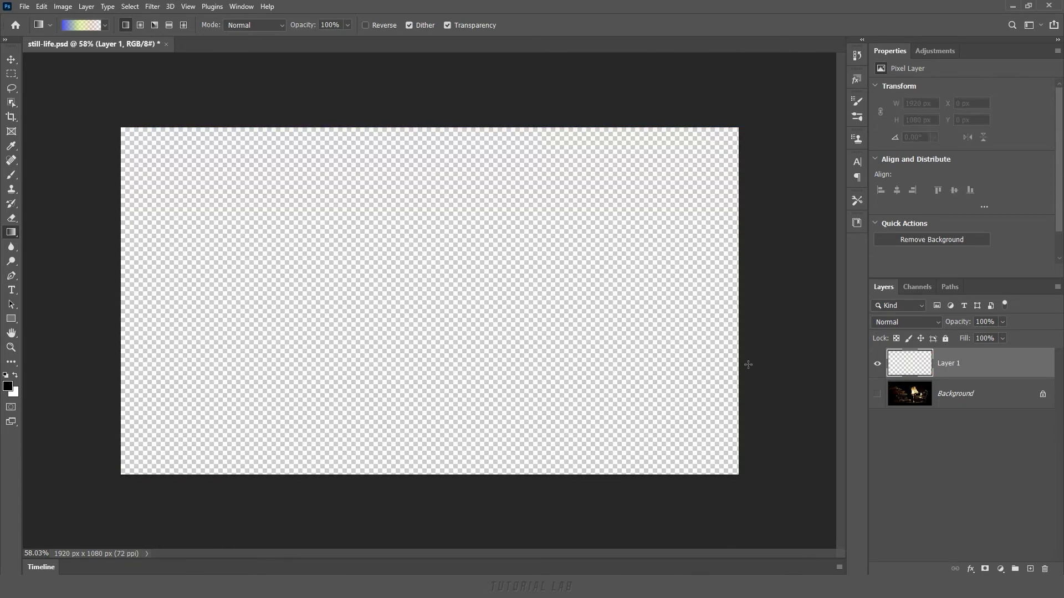
{"action": "left_click", "coordinate": [877, 394]}
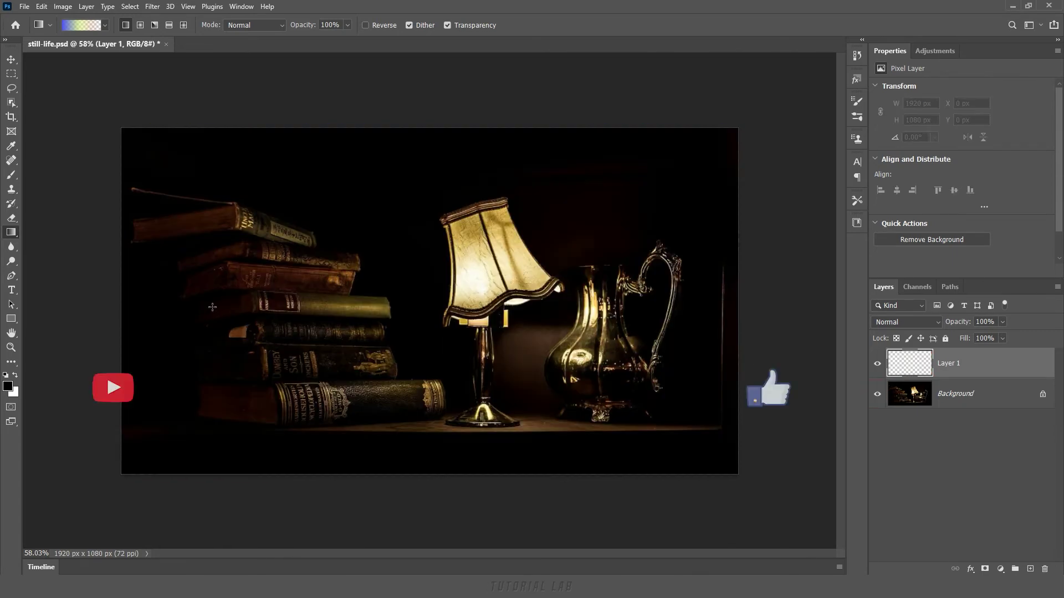
{"action": "left_click_drag", "start_coordinate": [251, 308], "coordinate": [620, 314]}
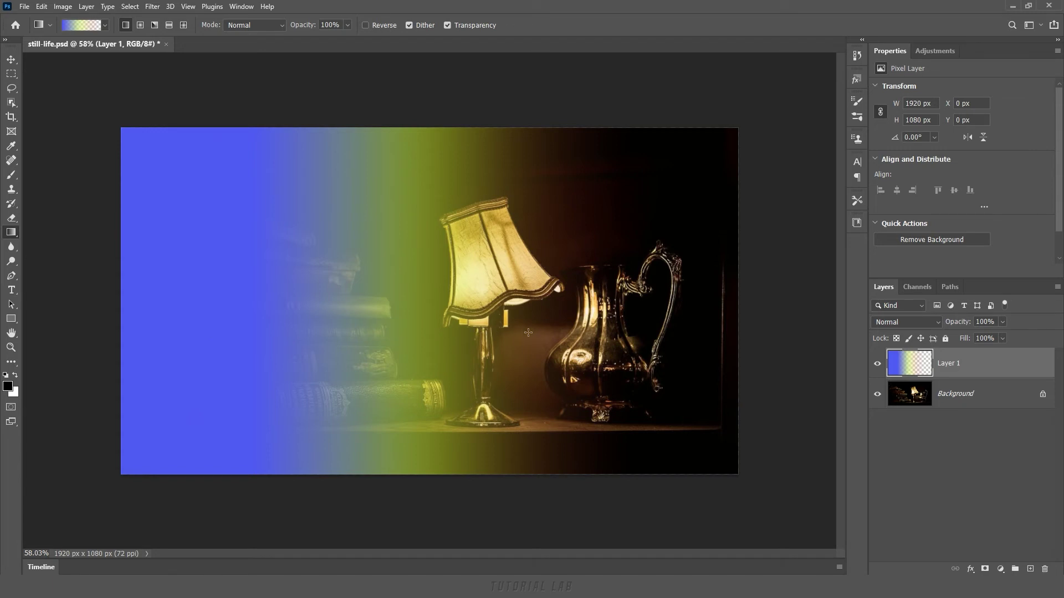
{"action": "left_click", "coordinate": [83, 27]}
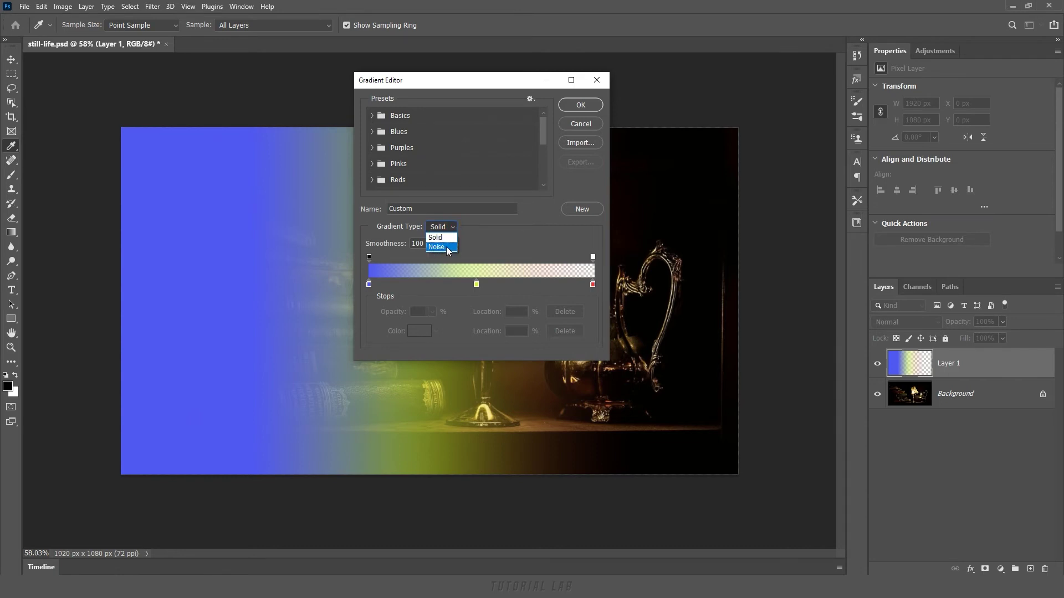
Make the gradient a Noise type with 50% roughness and the HSB colour model.
{"action": "left_click", "coordinate": [439, 247]}
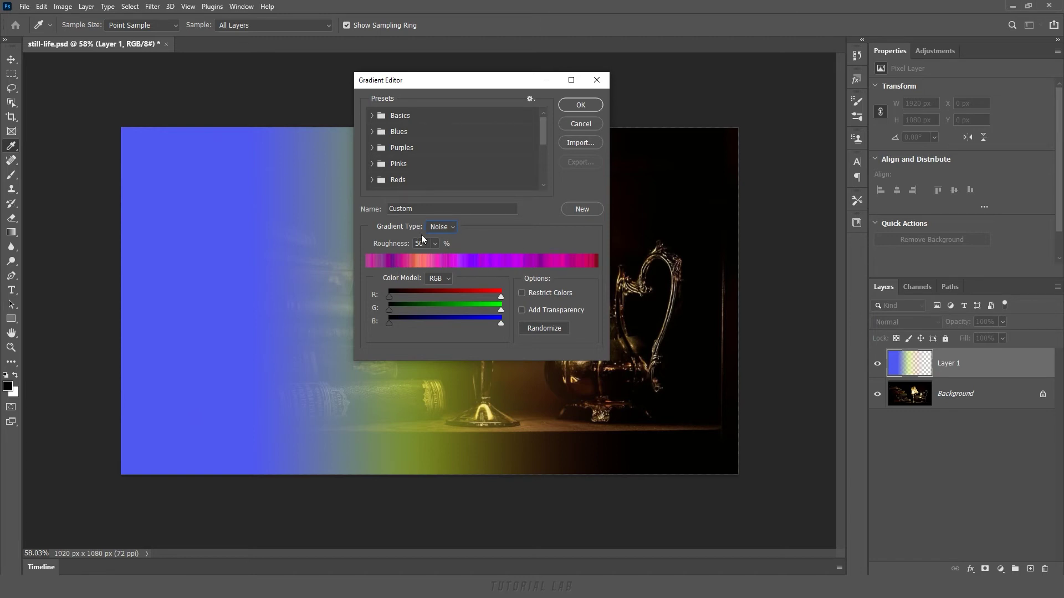
{"action": "mouse_move", "coordinate": [398, 244]}
{"action": "left_mouse_down"}
{"action": "mouse_move", "coordinate": [368, 250]}
{"action": "mouse_move", "coordinate": [439, 245]}
{"action": "left_mouse_up"}
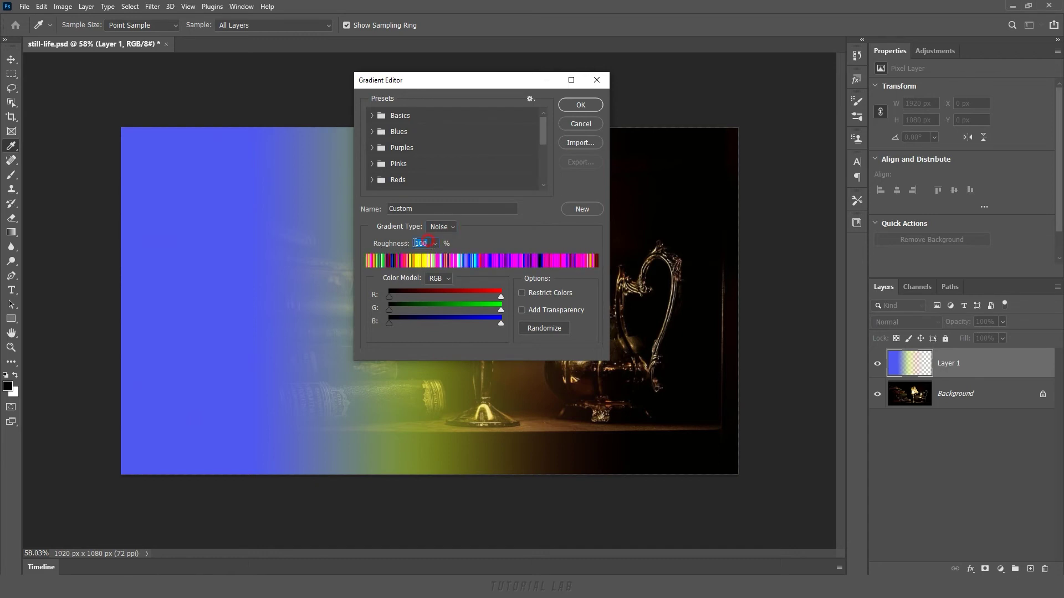
{"action": "double_click", "coordinate": [415, 244]}
{"action": "type", "text": "10"}
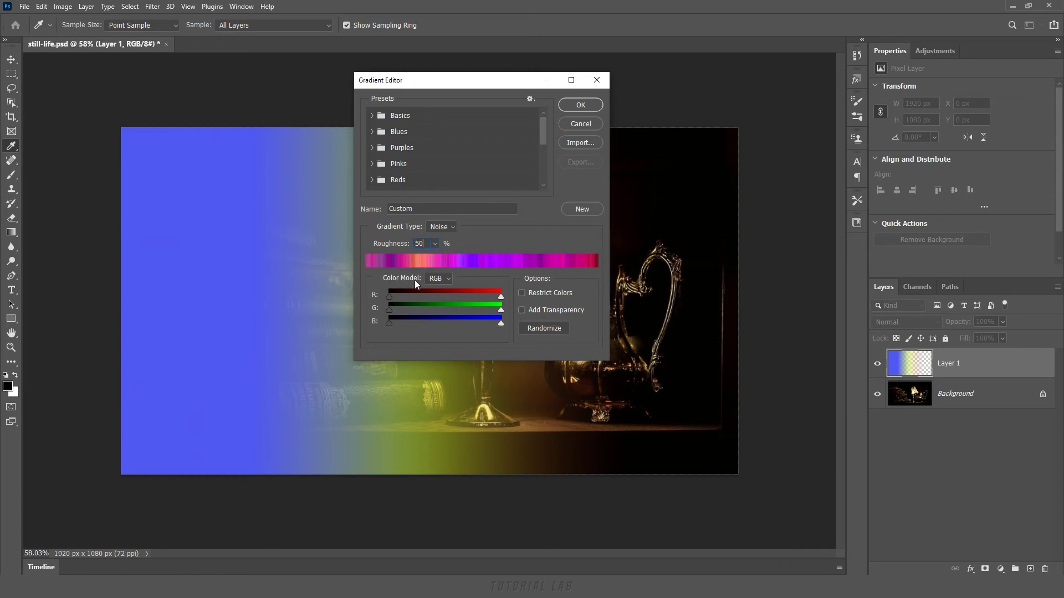
{"action": "left_click", "coordinate": [446, 278]}
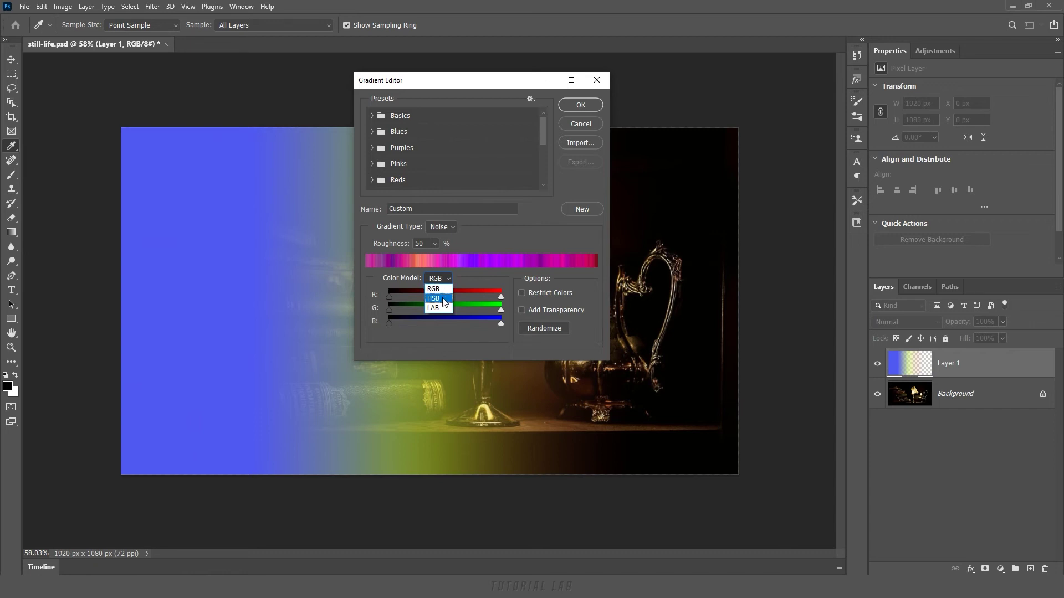
{"action": "left_click", "coordinate": [444, 300]}
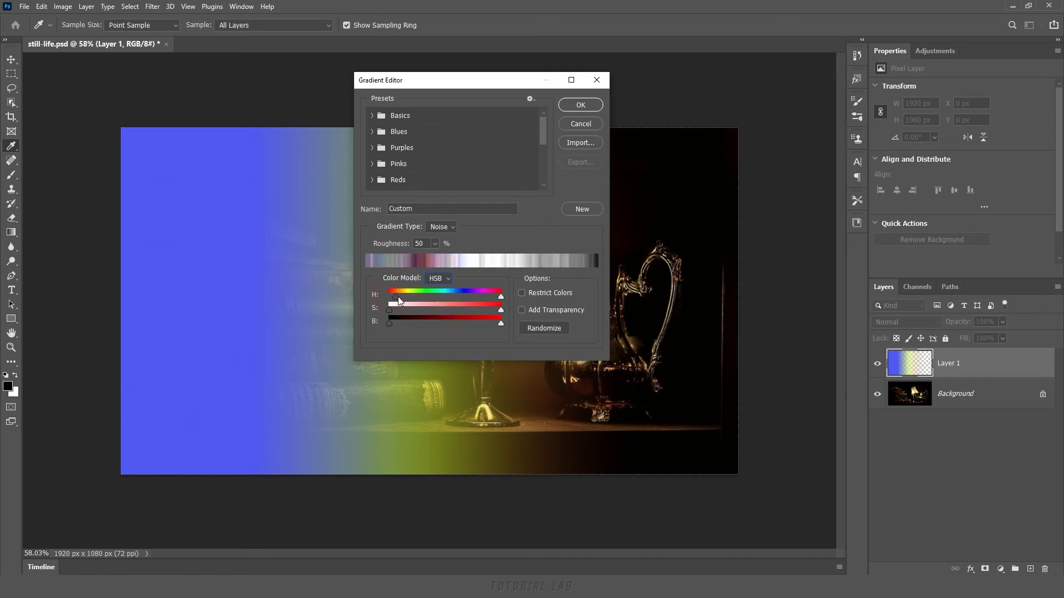
Narrow the hue range, raise minimum saturation and brightness, and randomize the noise several times.
{"action": "left_click_drag", "start_coordinate": [501, 297], "coordinate": [472, 297]}
{"action": "mouse_move", "coordinate": [390, 311]}
{"action": "left_mouse_down"}
{"action": "mouse_move", "coordinate": [493, 311]}
{"action": "mouse_move", "coordinate": [446, 311]}
{"action": "mouse_move", "coordinate": [434, 324]}
{"action": "left_mouse_up"}
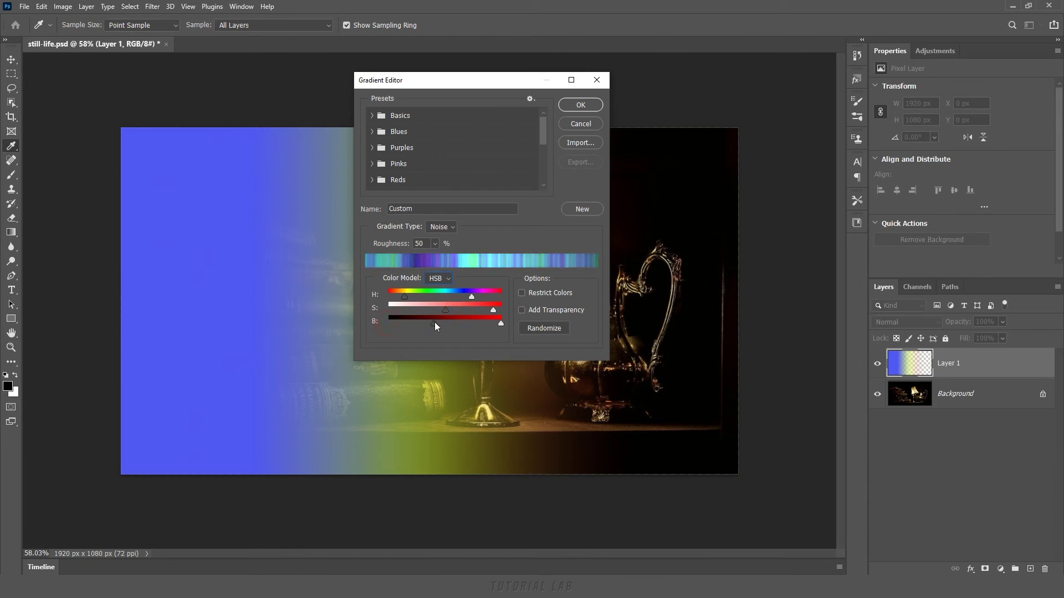
{"action": "mouse_move", "coordinate": [501, 324]}
{"action": "left_mouse_down"}
{"action": "mouse_move", "coordinate": [490, 324]}
{"action": "mouse_move", "coordinate": [501, 324]}
{"action": "left_mouse_up"}
{"action": "left_click_drag", "start_coordinate": [432, 324], "coordinate": [447, 324]}
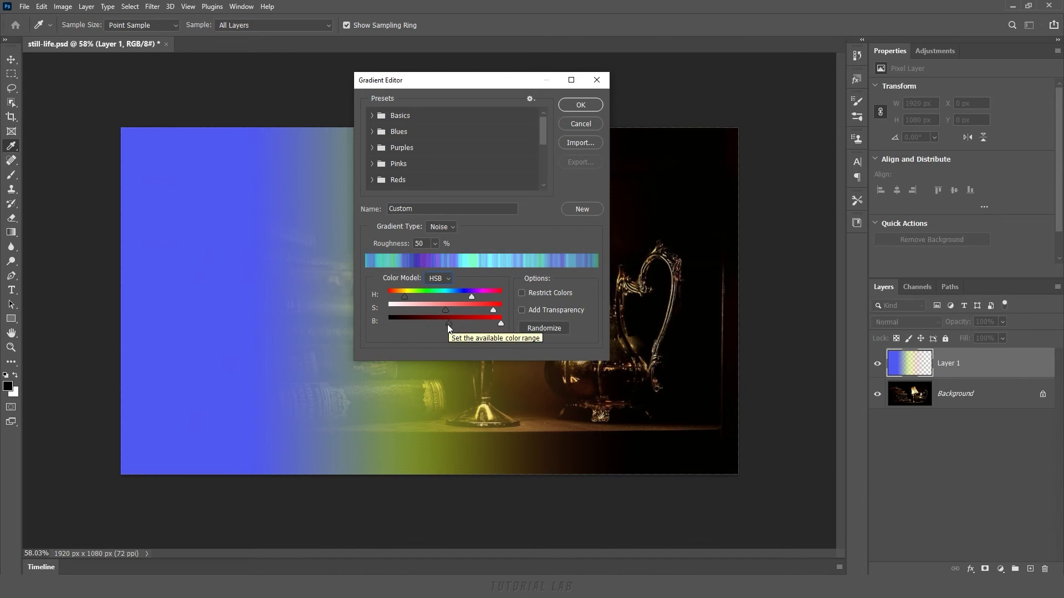
{"action": "left_click", "coordinate": [554, 328]}
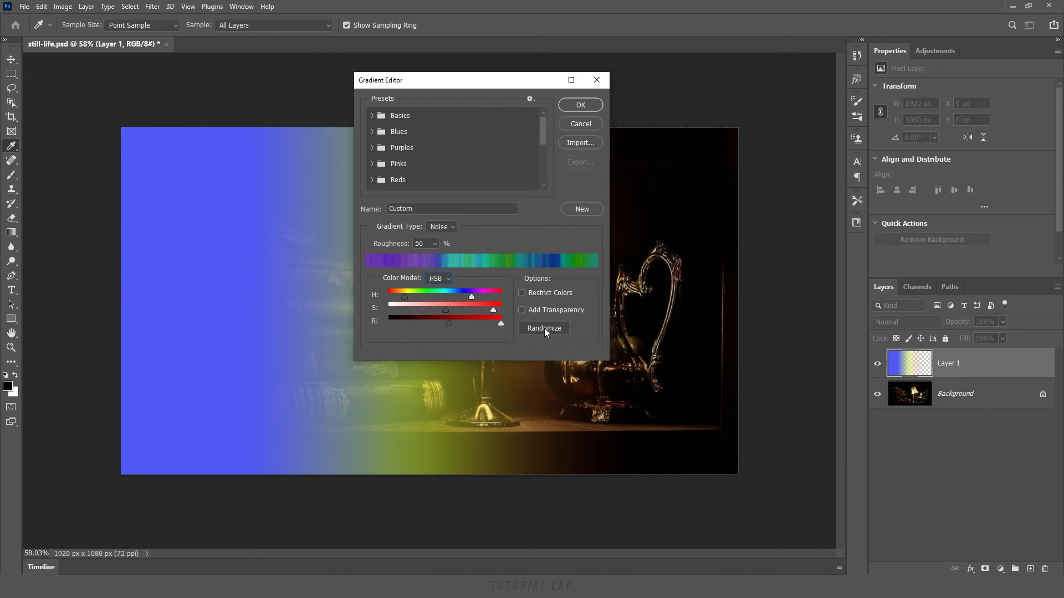
{"action": "left_click", "coordinate": [544, 328]}
{"action": "left_click", "coordinate": [546, 328]}
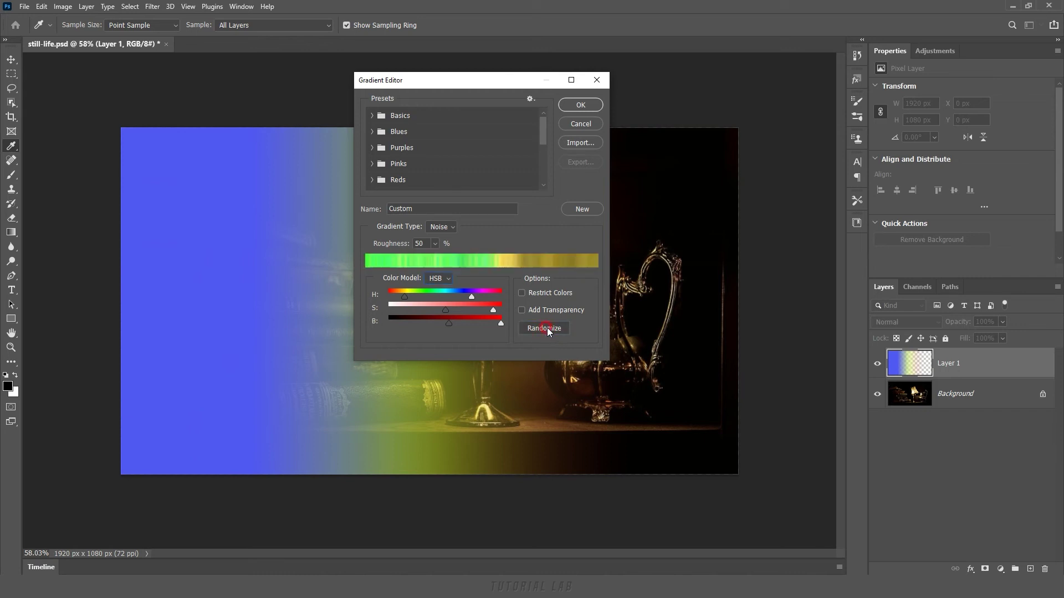
{"action": "left_click", "coordinate": [547, 328]}
{"action": "left_click", "coordinate": [547, 328]}
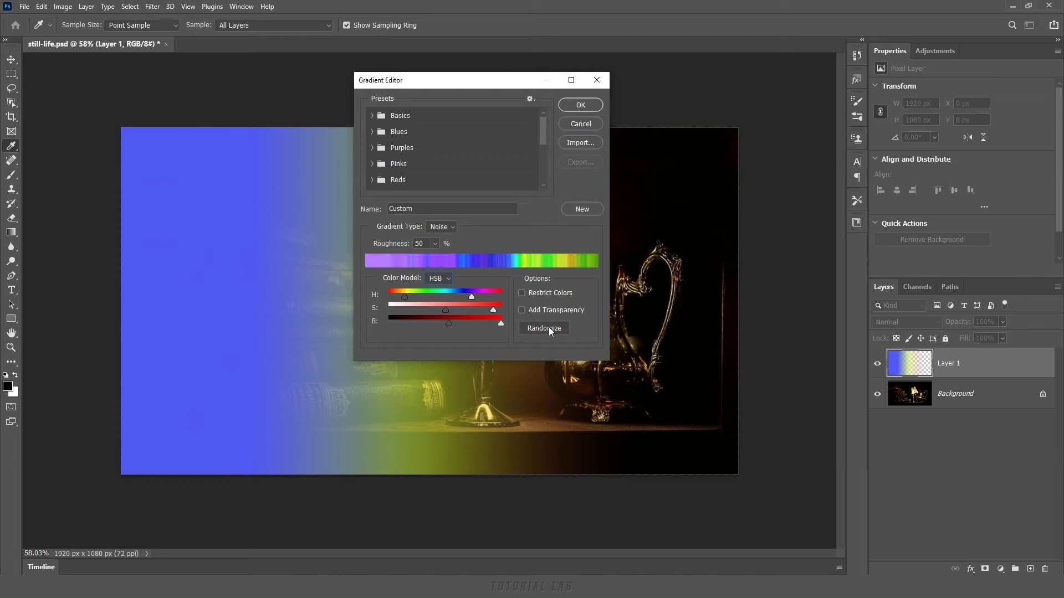
Try the Add Transparency and Restrict Colors options on and off.
{"action": "left_click", "coordinate": [522, 309]}
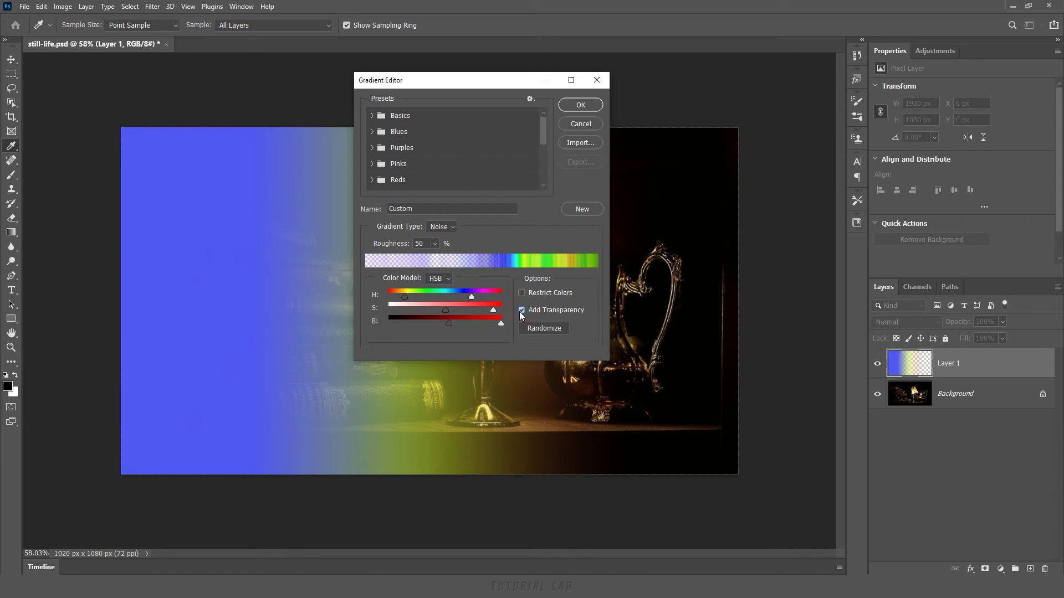
{"action": "left_click", "coordinate": [522, 310]}
{"action": "left_click", "coordinate": [527, 328]}
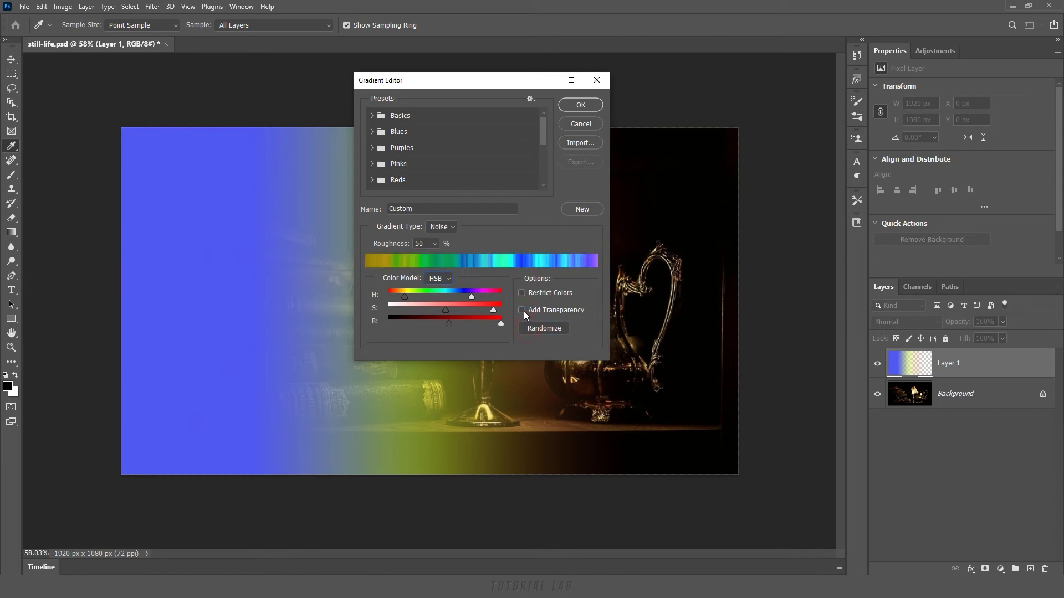
{"action": "left_click", "coordinate": [522, 310]}
{"action": "left_click", "coordinate": [522, 293]}
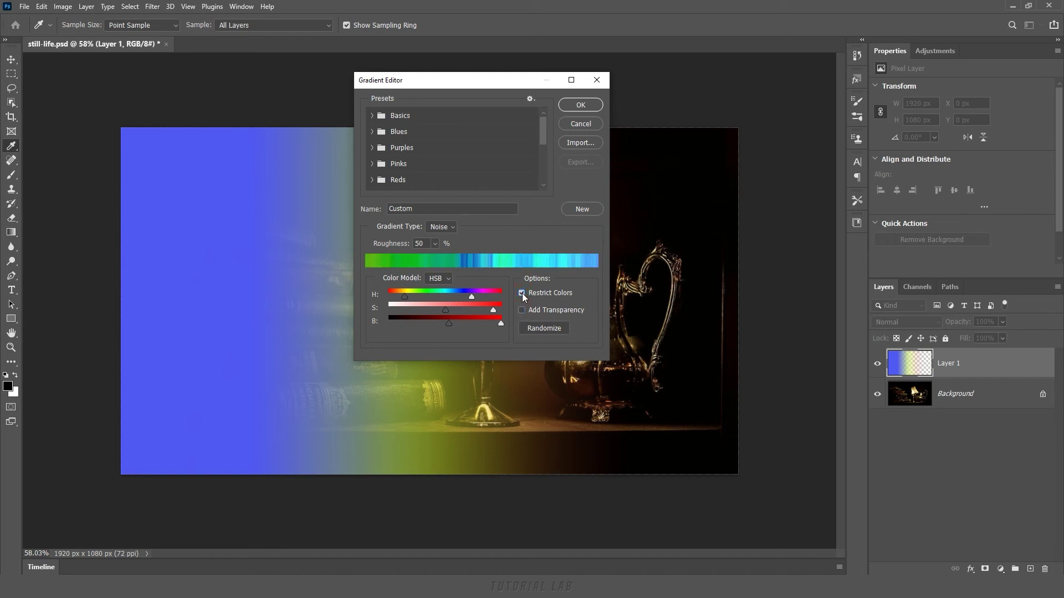
{"action": "left_click", "coordinate": [522, 293]}
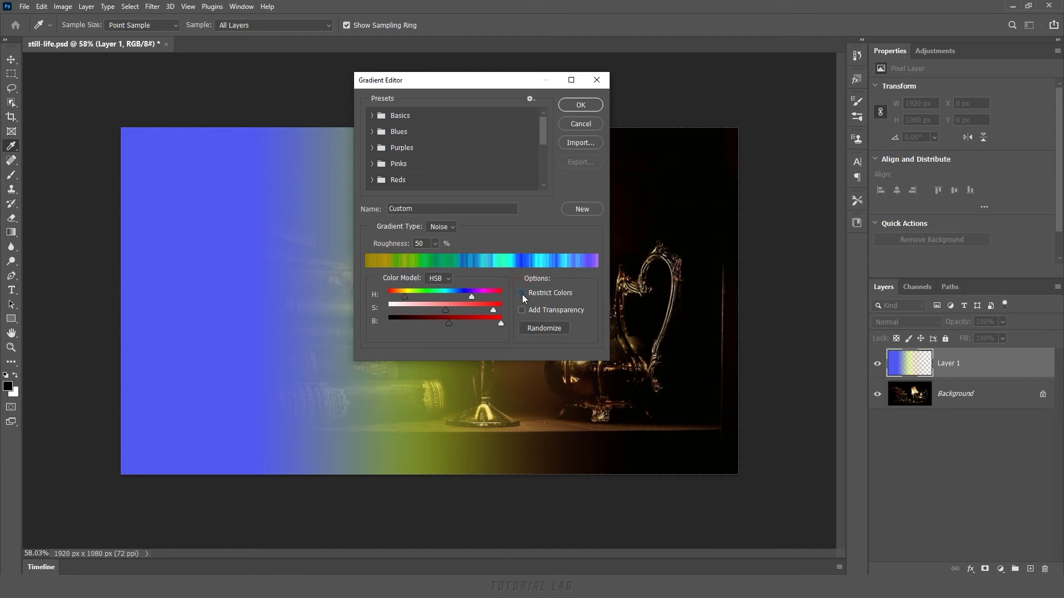
{"action": "left_click", "coordinate": [523, 293]}
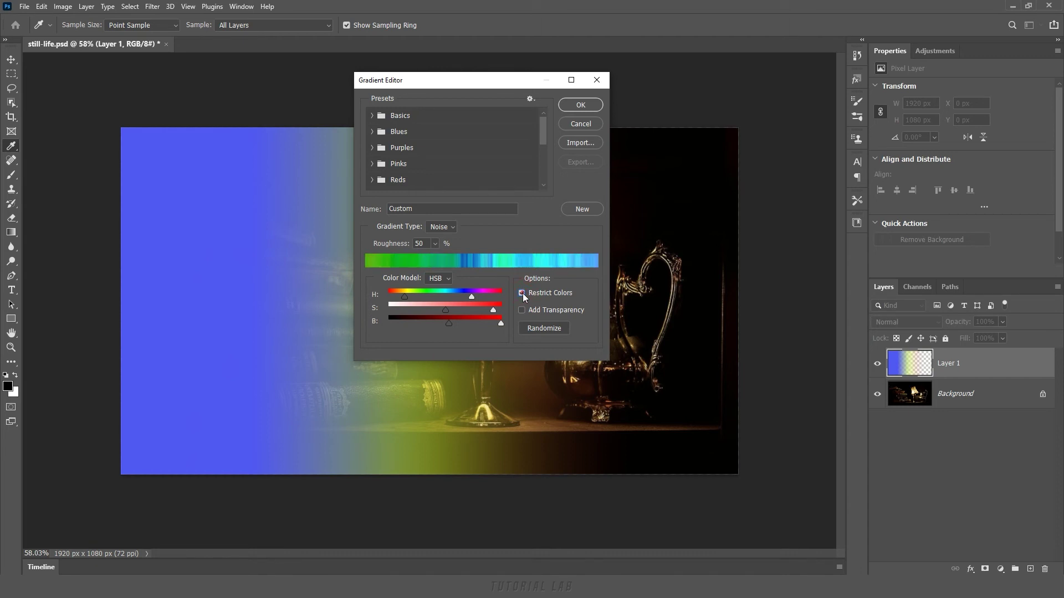
{"action": "left_click", "coordinate": [522, 294]}
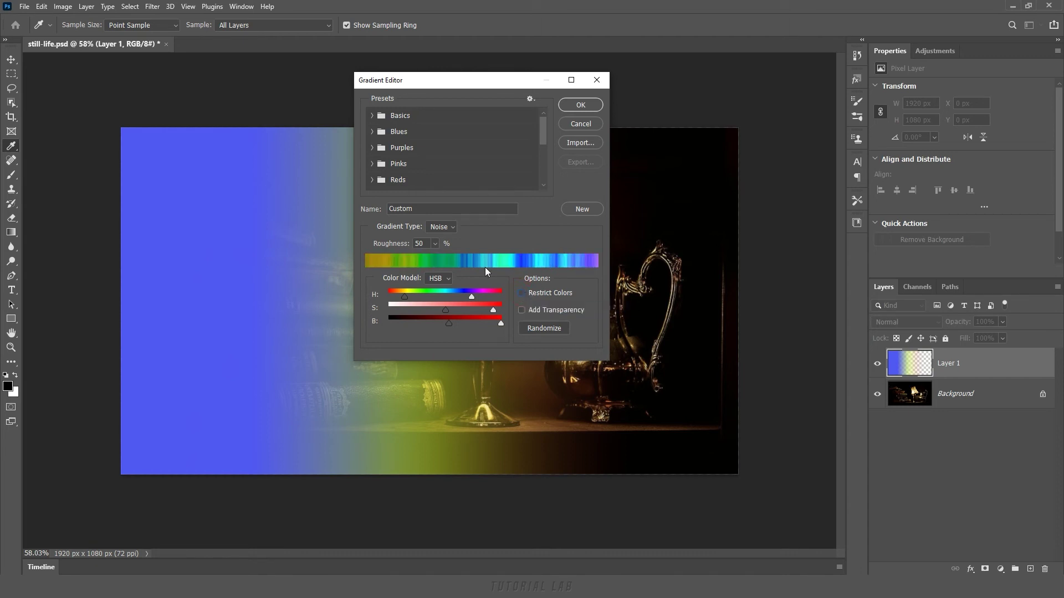
{"action": "left_click_drag", "start_coordinate": [543, 138], "coordinate": [546, 181]}
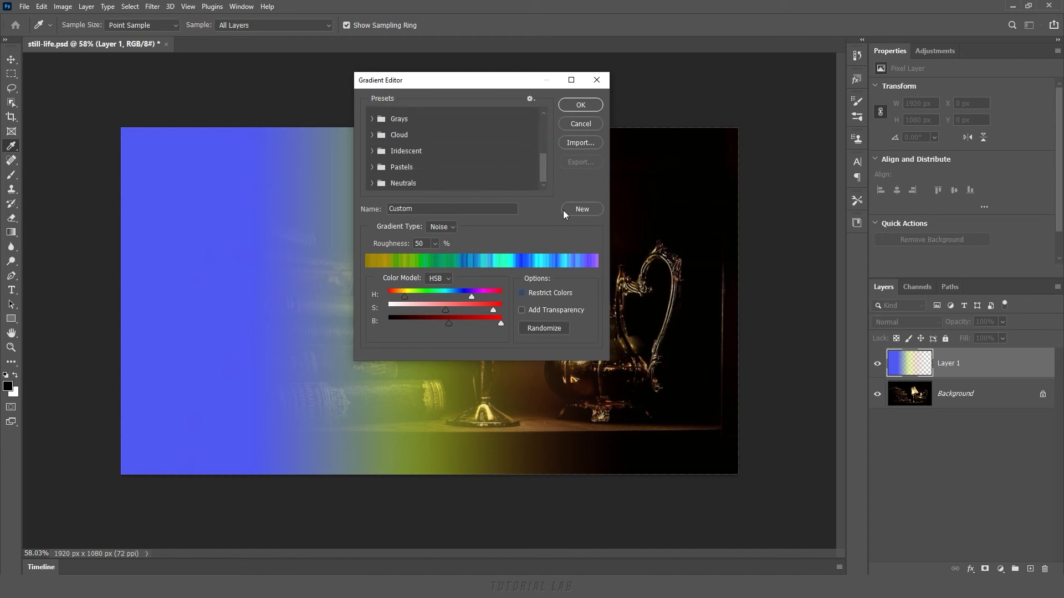
Save the noise gradient as a Custom preset and export it as Test Gradients.grd.
{"action": "left_click", "coordinate": [581, 209]}
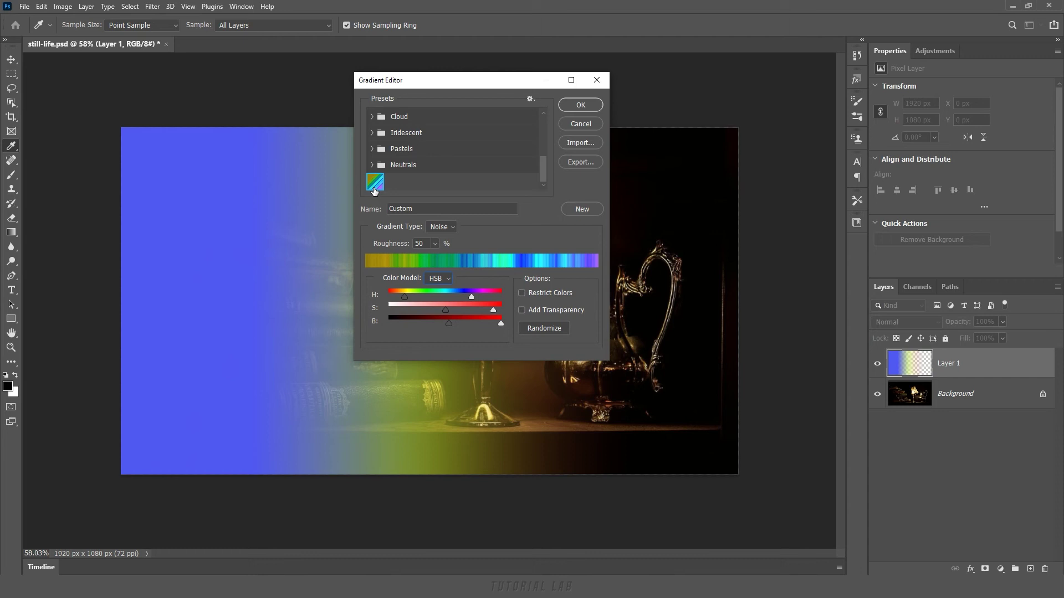
{"action": "left_click", "coordinate": [405, 183]}
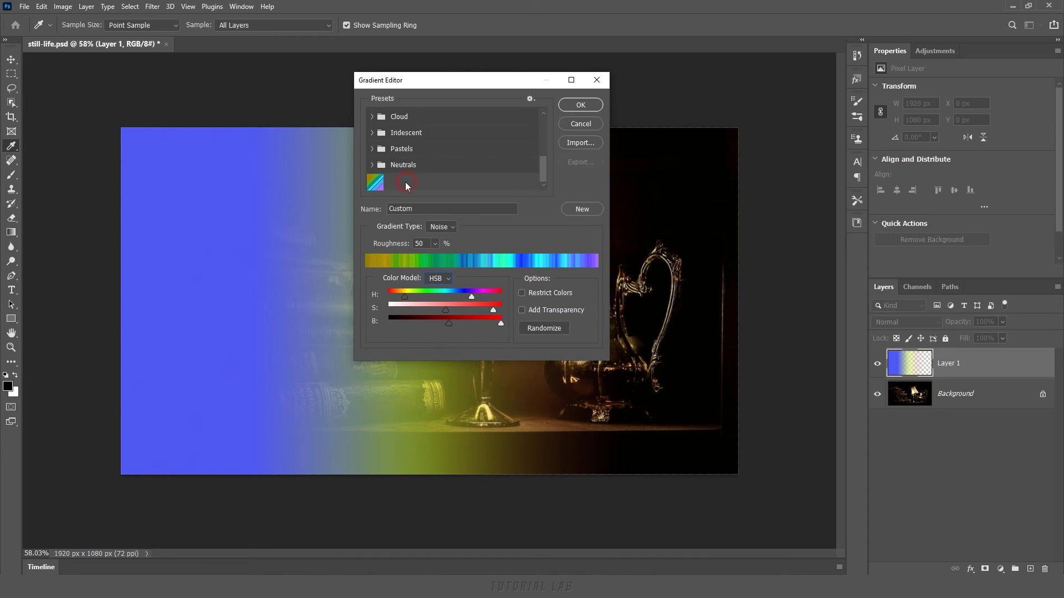
{"action": "left_click", "coordinate": [375, 190]}
{"action": "left_click", "coordinate": [581, 162]}
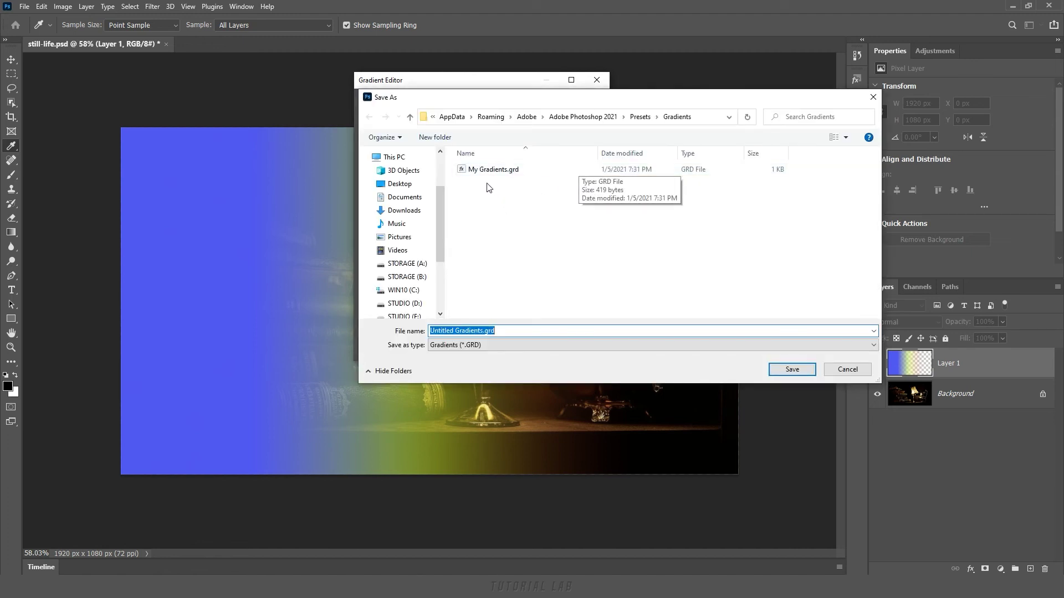
{"action": "double_click", "coordinate": [453, 330]}
{"action": "type", "text": "Test"}
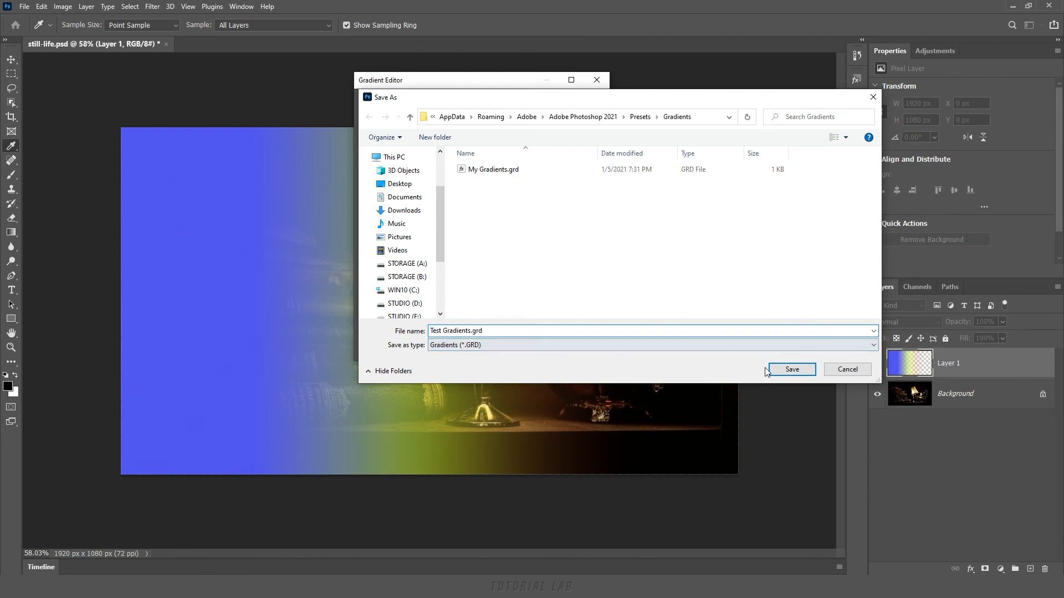
{"action": "left_click", "coordinate": [786, 372]}
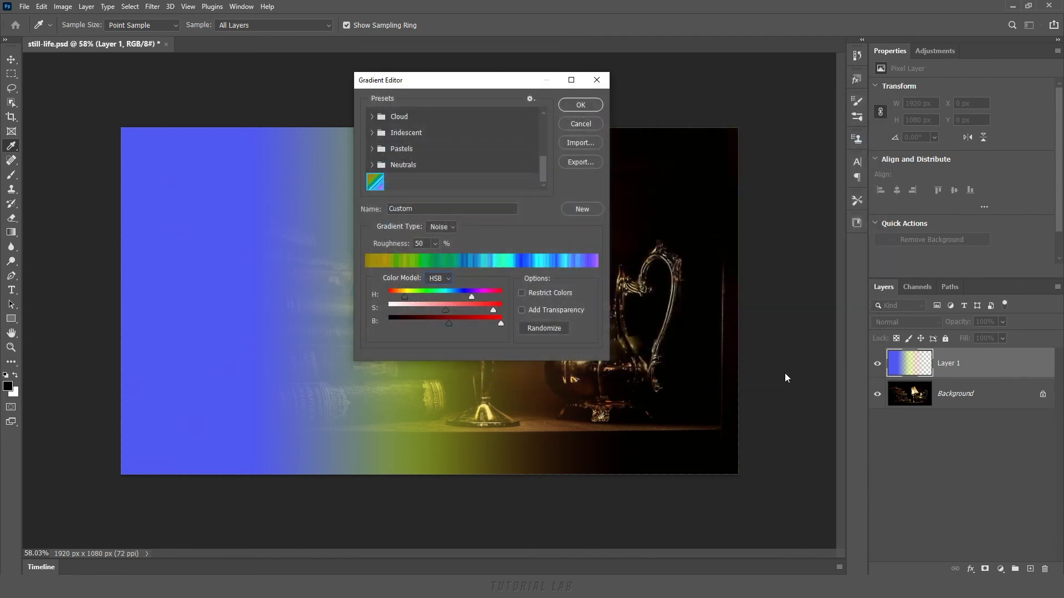
Delete the Custom gradient preset from the presets list.
{"action": "right_click", "coordinate": [376, 183]}
{"action": "left_click", "coordinate": [391, 229]}
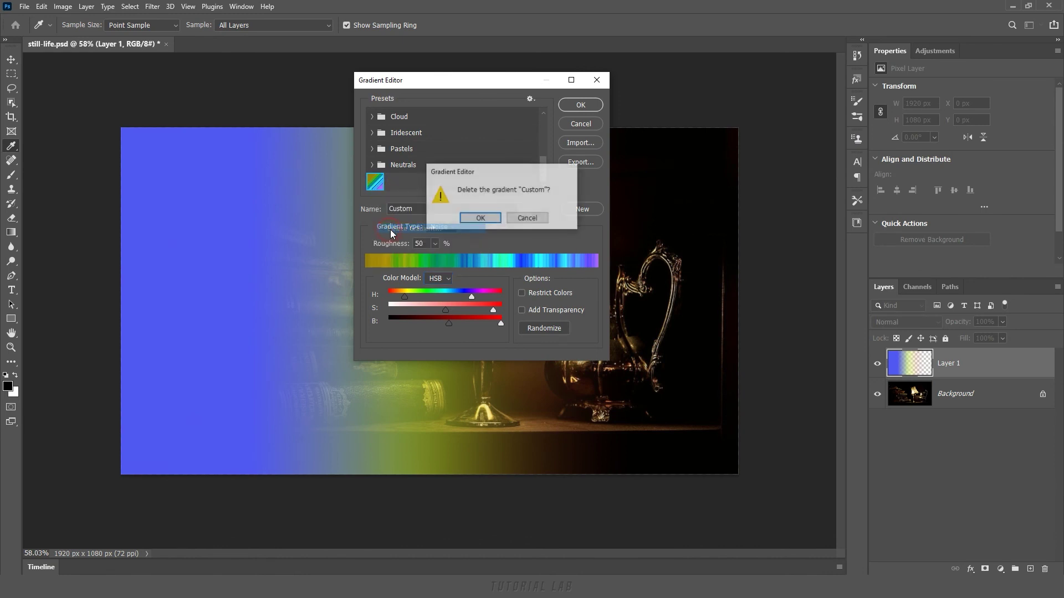
{"action": "left_click", "coordinate": [471, 218]}
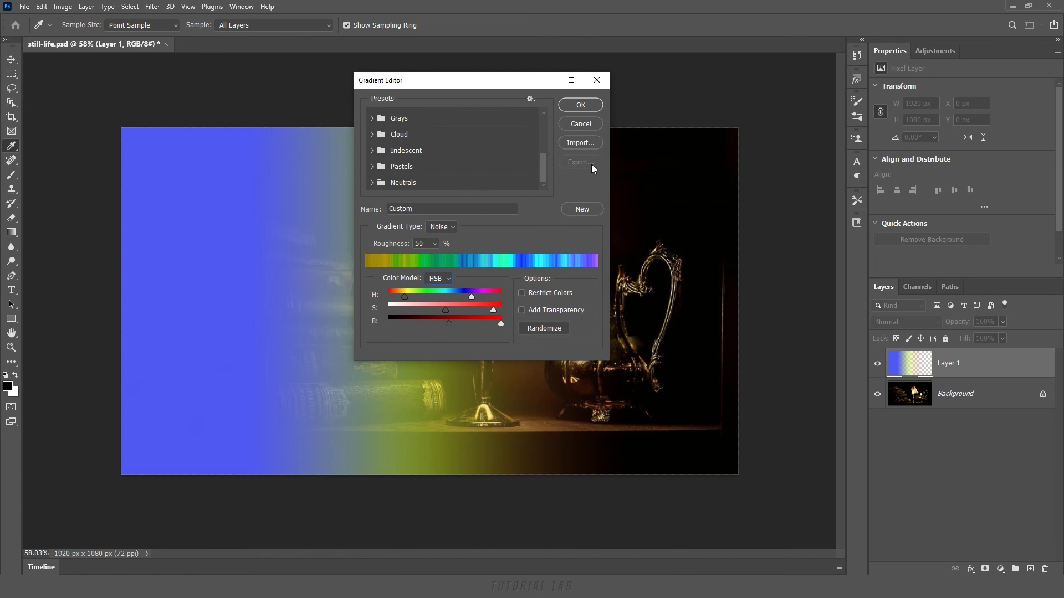
{"action": "left_click", "coordinate": [581, 143]}
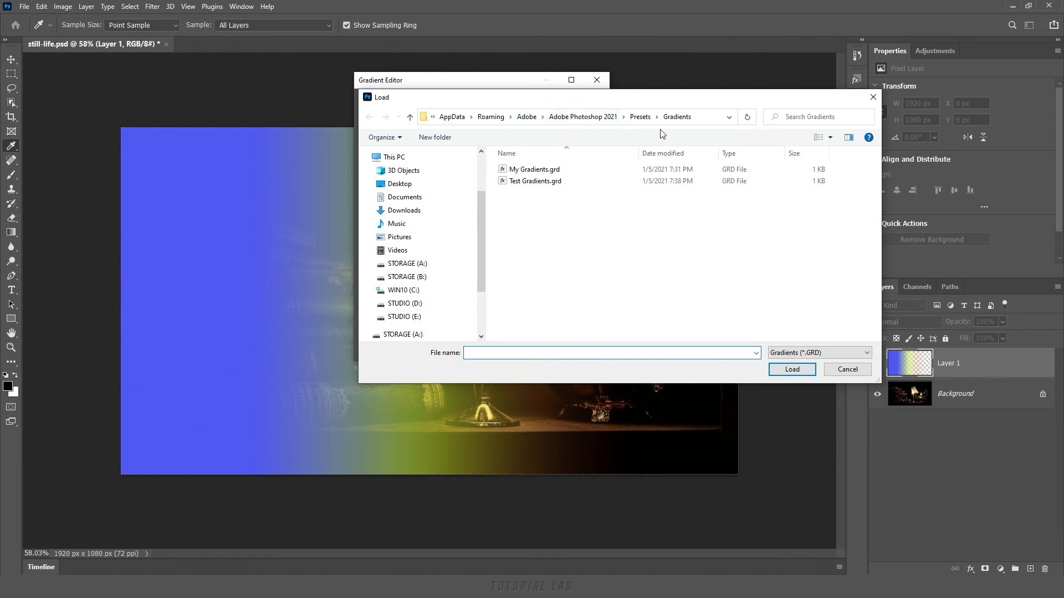
Import Test Gradients.grd and select its gradient inside the expanded Test Gradients folder.
{"action": "left_click", "coordinate": [526, 182]}
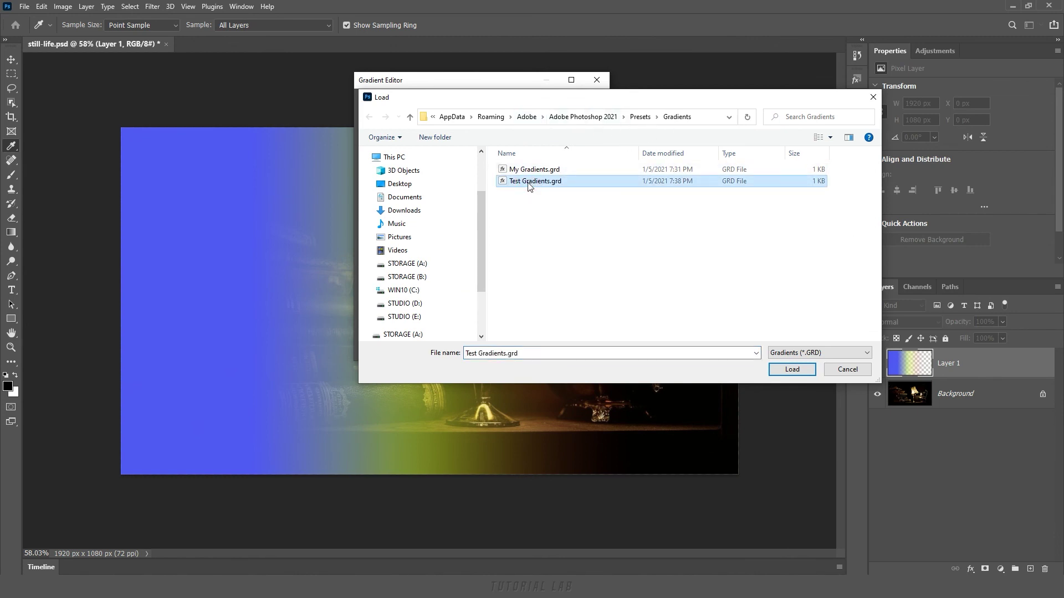
{"action": "left_click", "coordinate": [791, 370]}
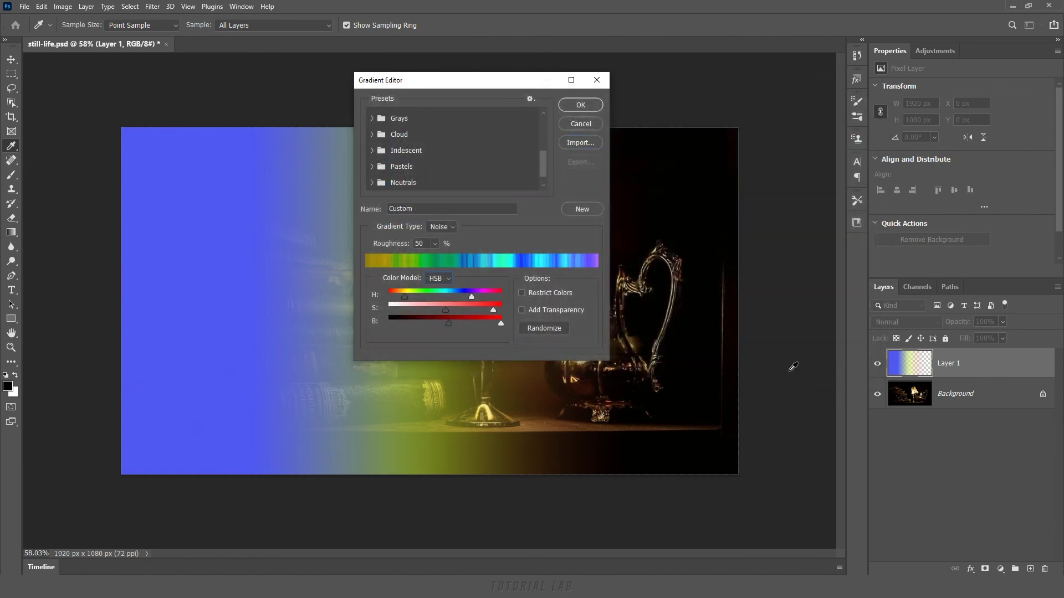
{"action": "scroll", "coordinate": [543, 179], "scroll_direction": "down", "scroll_amount": 1}
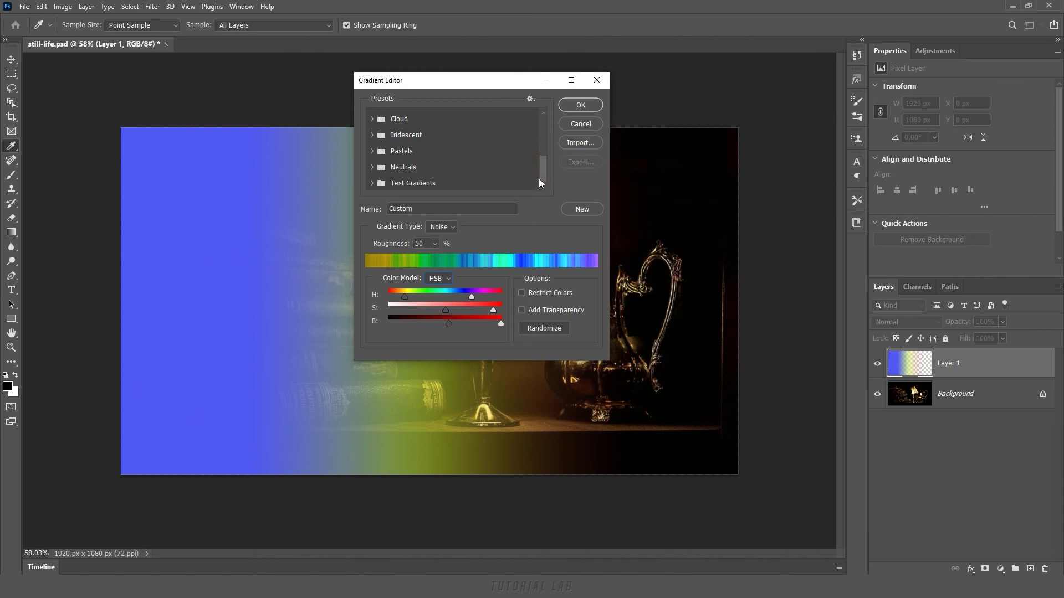
{"action": "left_click", "coordinate": [372, 184]}
{"action": "scroll", "coordinate": [541, 176], "scroll_direction": "down", "scroll_amount": 1}
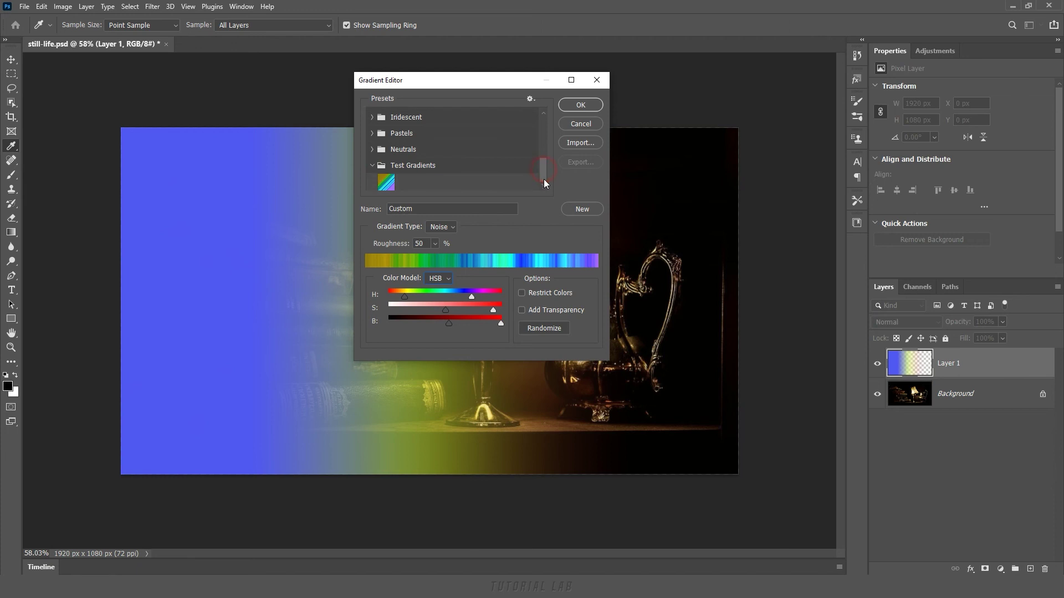
{"action": "left_click", "coordinate": [387, 184]}
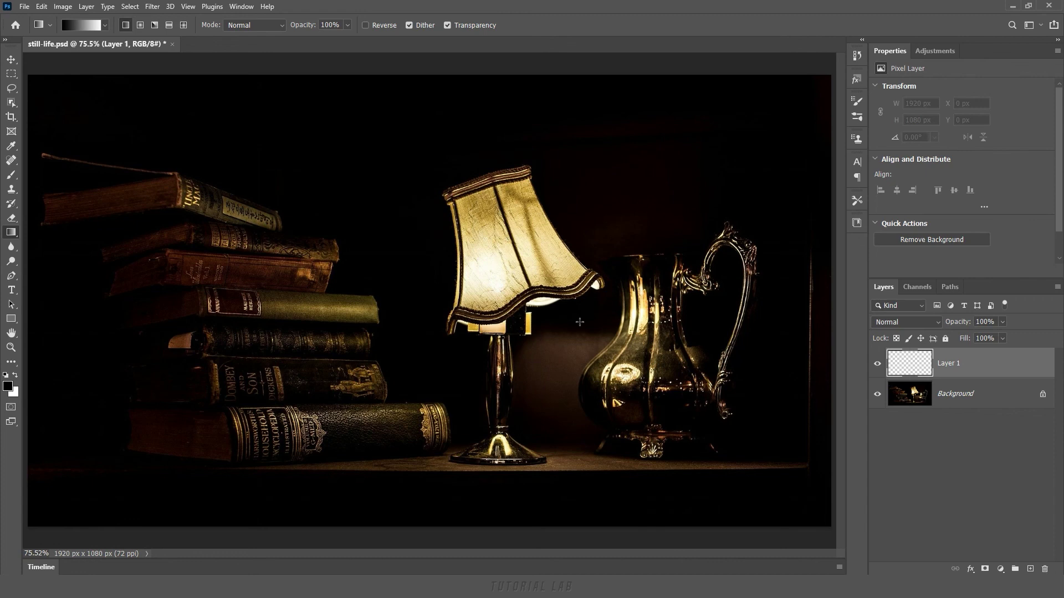
Set the left colour stop to the lampshade's cream, sampled from the photo.
{"action": "left_click", "coordinate": [81, 26]}
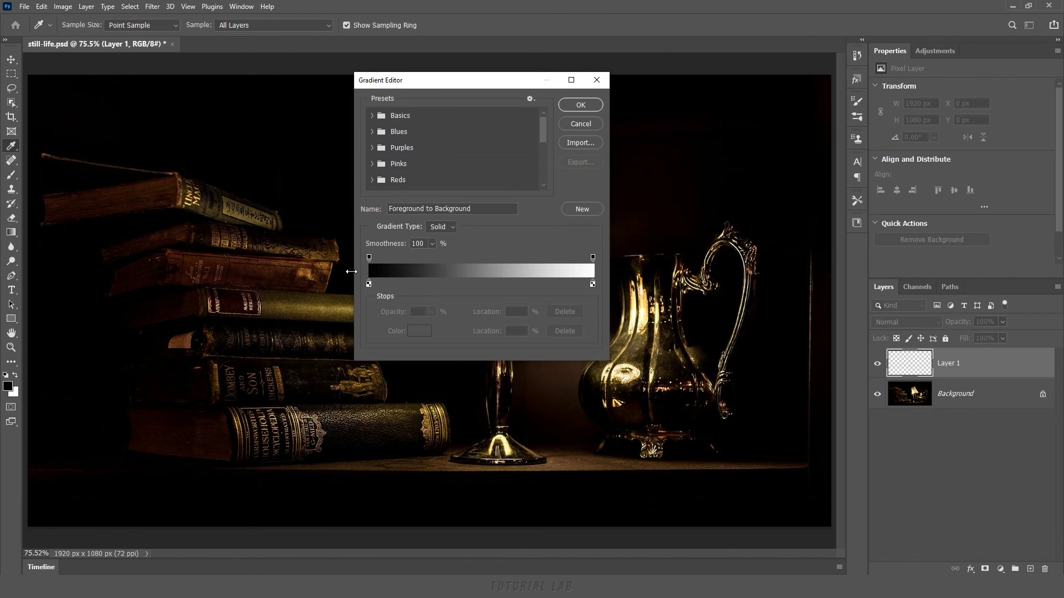
{"action": "left_click_drag", "start_coordinate": [442, 84], "coordinate": [659, 99]}
{"action": "left_click", "coordinate": [586, 299]}
{"action": "left_click", "coordinate": [636, 346]}
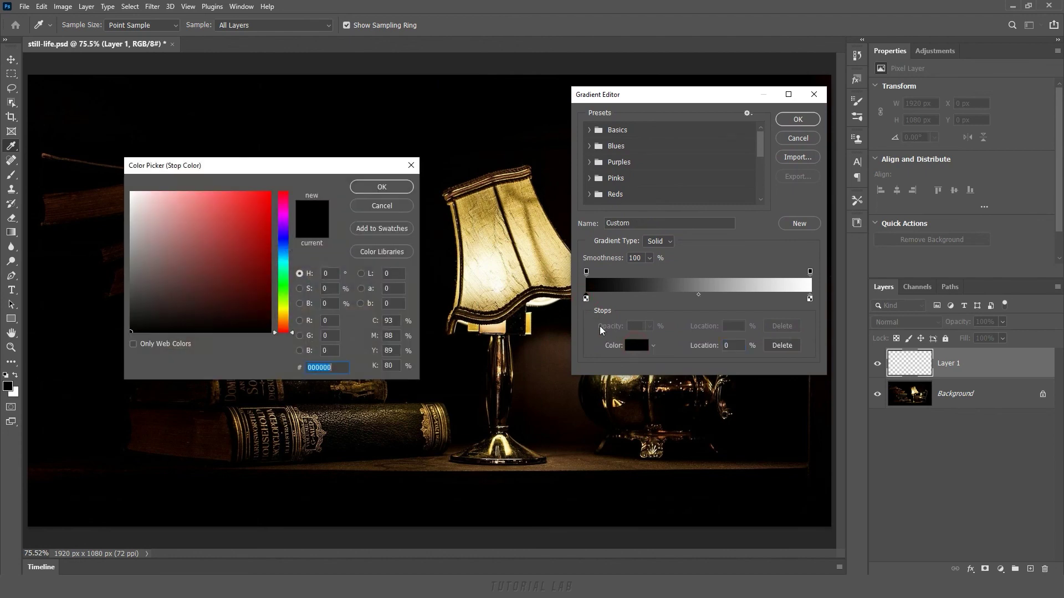
{"action": "left_click", "coordinate": [487, 261]}
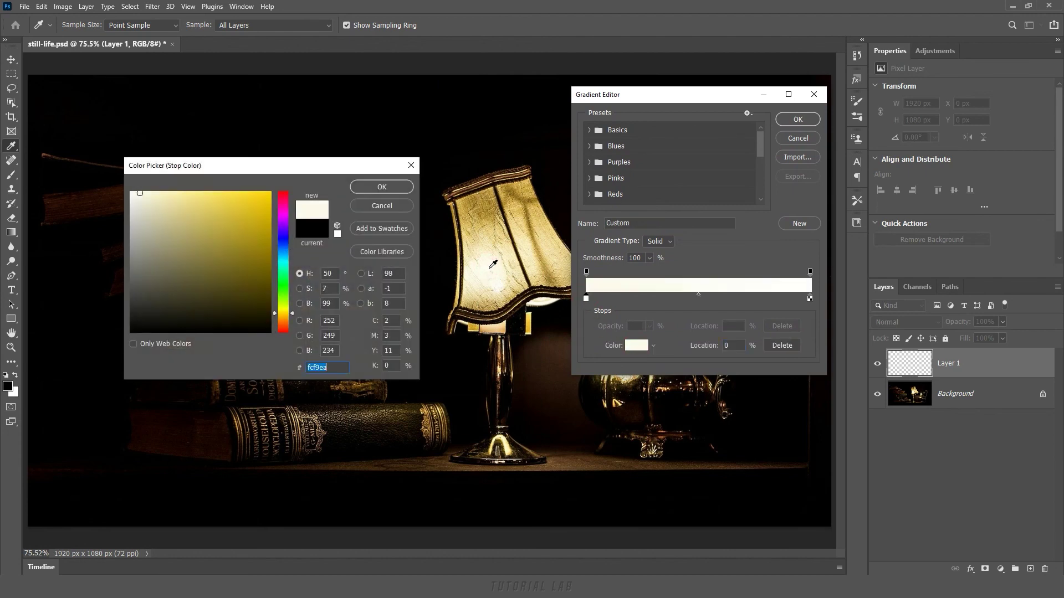
{"action": "left_click", "coordinate": [382, 186]}
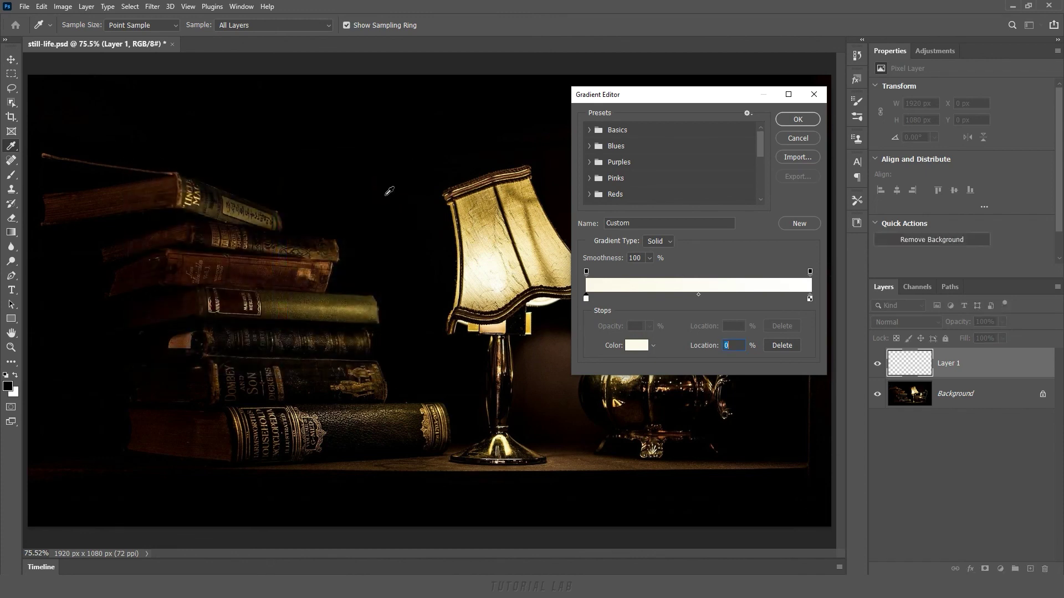
Add a lime yellow colour stop at 24%.
{"action": "left_click", "coordinate": [639, 298]}
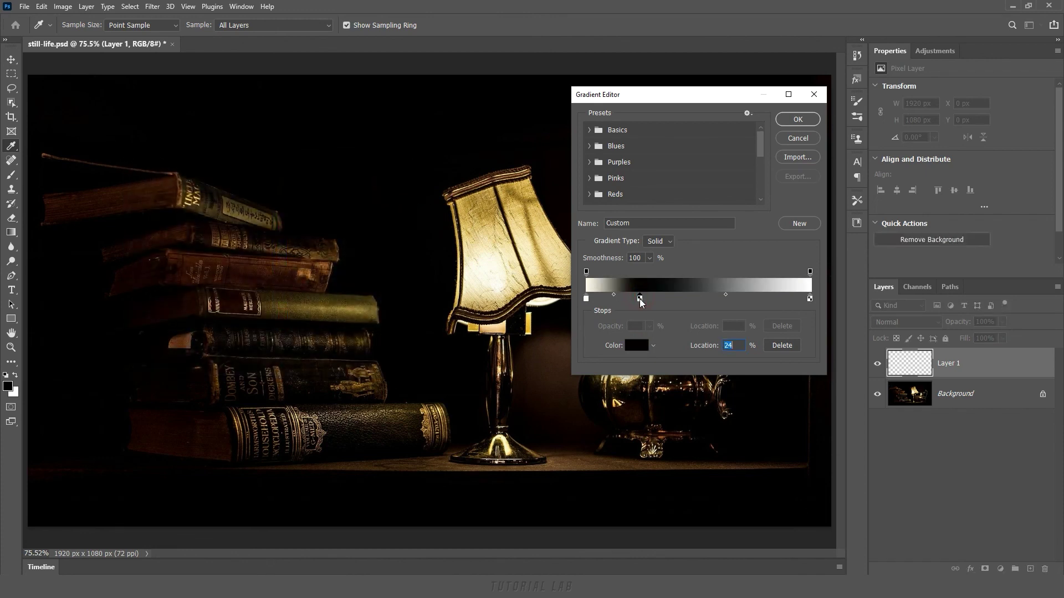
{"action": "left_click", "coordinate": [637, 346]}
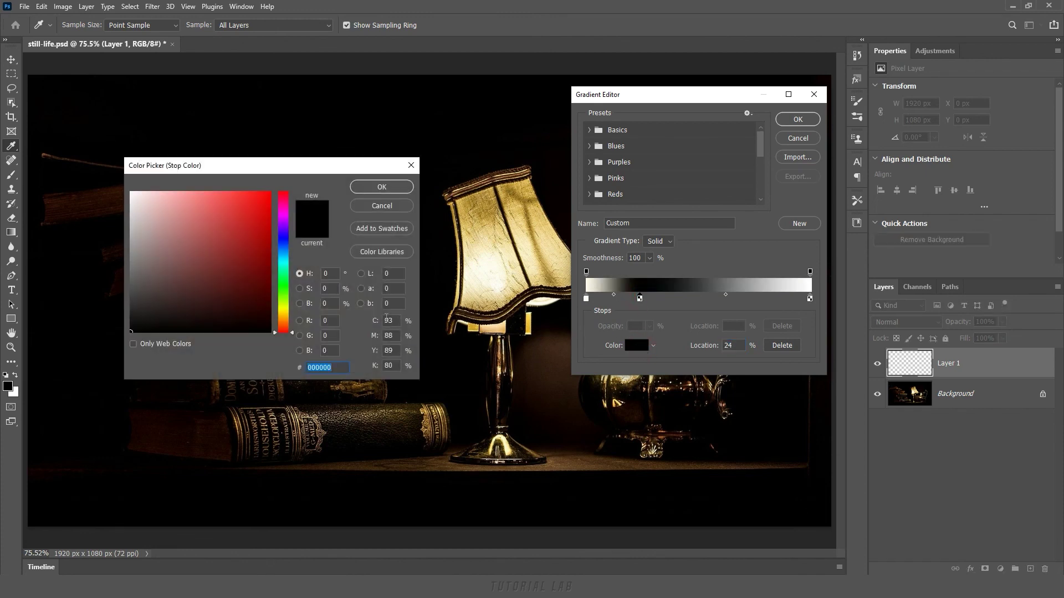
{"action": "left_click_drag", "start_coordinate": [297, 335], "coordinate": [293, 308]}
{"action": "left_click", "coordinate": [181, 198]}
{"action": "left_click", "coordinate": [209, 198]}
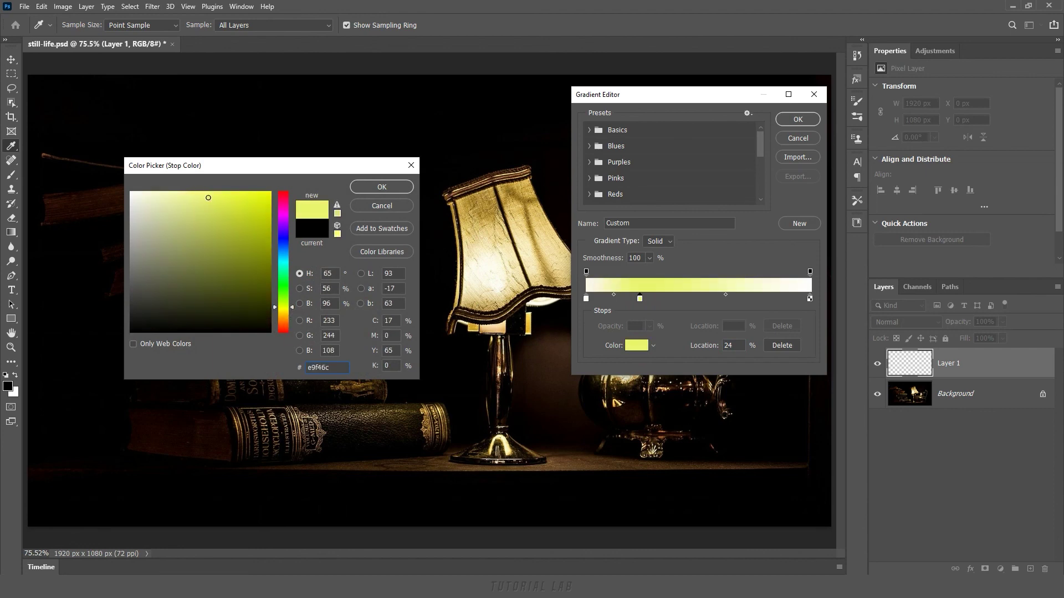
{"action": "left_click", "coordinate": [382, 187]}
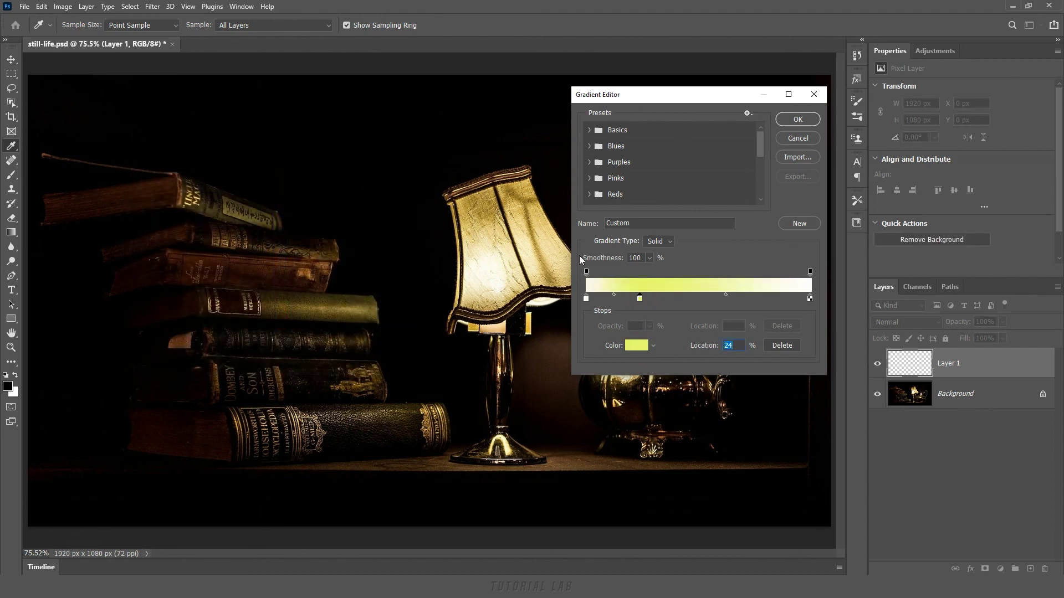
Make the right colour stop a slightly darkened orange and accept the gradient.
{"action": "left_click", "coordinate": [810, 298]}
{"action": "left_click", "coordinate": [637, 345]}
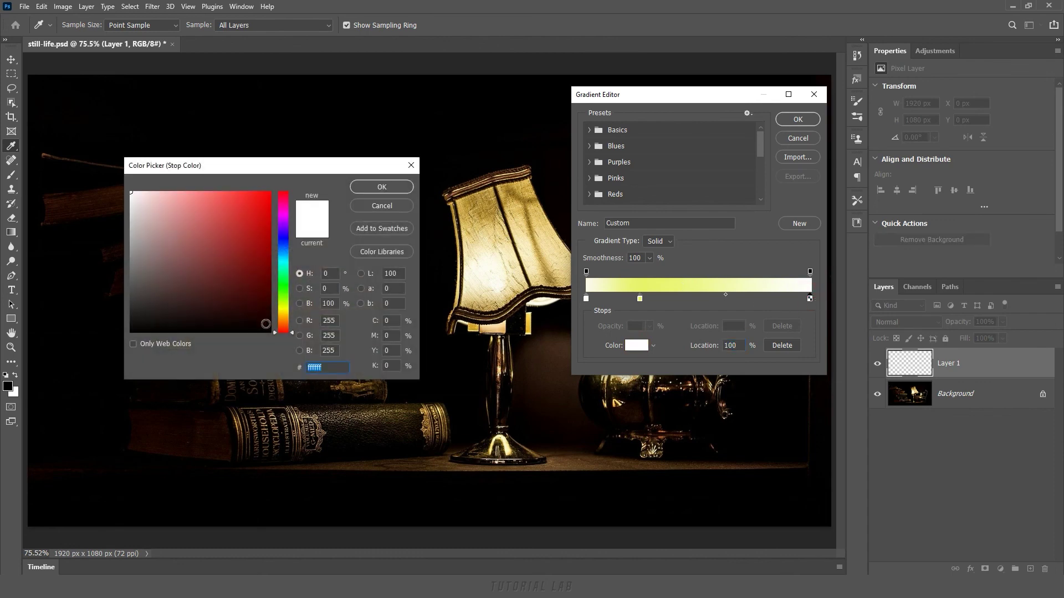
{"action": "left_click_drag", "start_coordinate": [284, 333], "coordinate": [283, 321]}
{"action": "left_click", "coordinate": [234, 211]}
{"action": "left_click_drag", "start_coordinate": [234, 211], "coordinate": [238, 213]}
{"action": "left_click", "coordinate": [403, 188]}
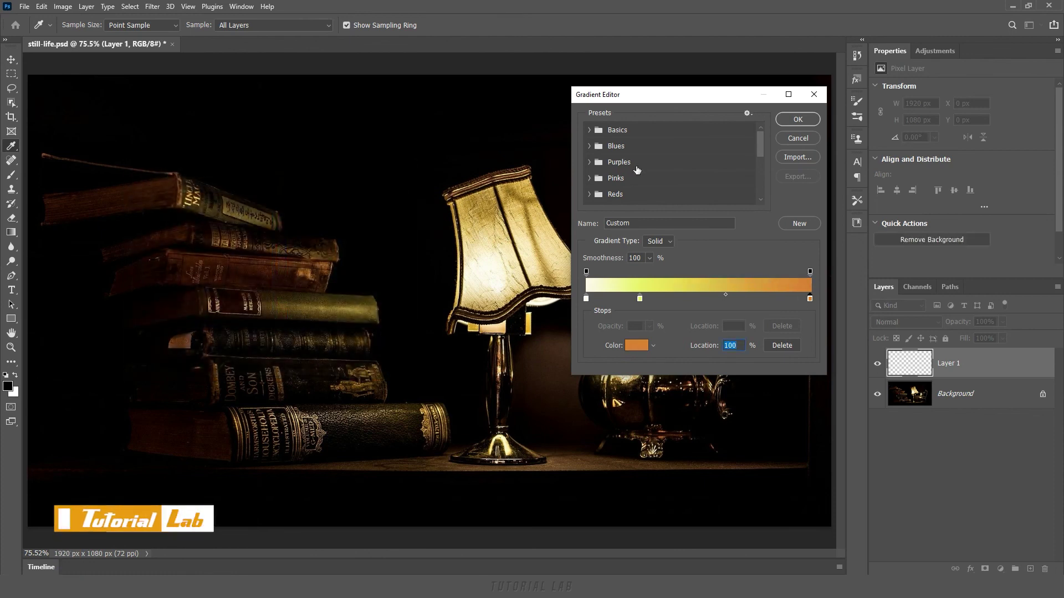
{"action": "left_click", "coordinate": [796, 121]}
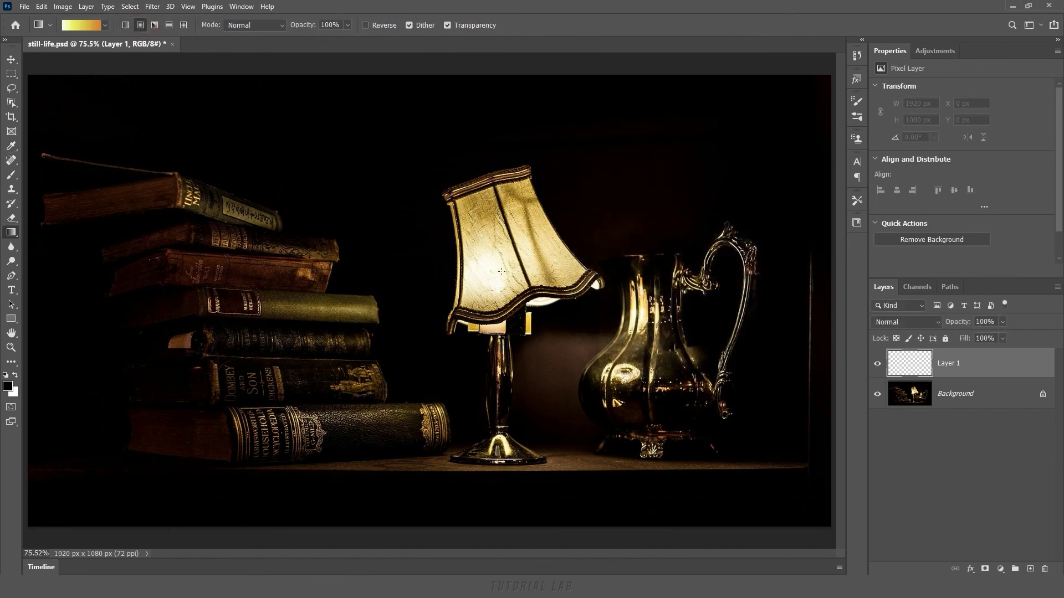
Draw a radial glow from the lampshade, then mask it with a radial black-to-white gradient.
{"action": "left_click_drag", "start_coordinate": [494, 271], "coordinate": [41, 524]}
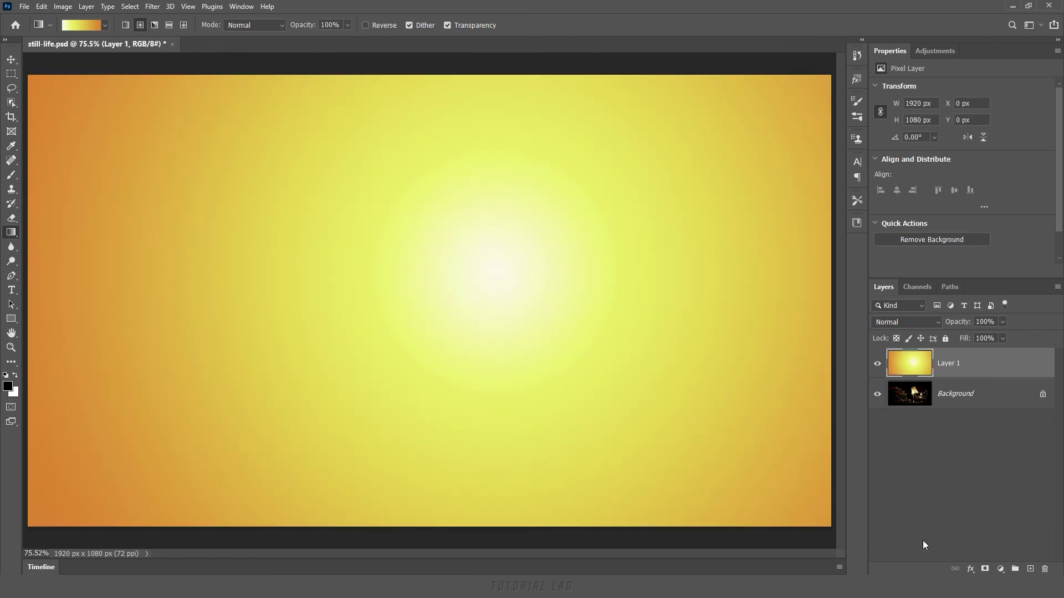
{"action": "left_click", "coordinate": [985, 569]}
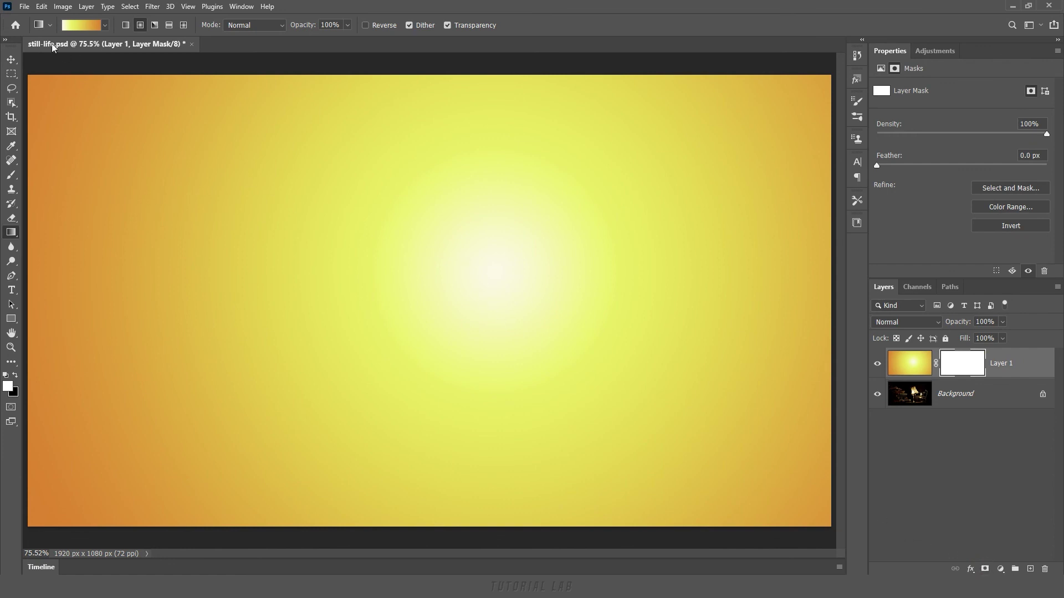
{"action": "left_click", "coordinate": [105, 25]}
{"action": "left_click", "coordinate": [38, 64]}
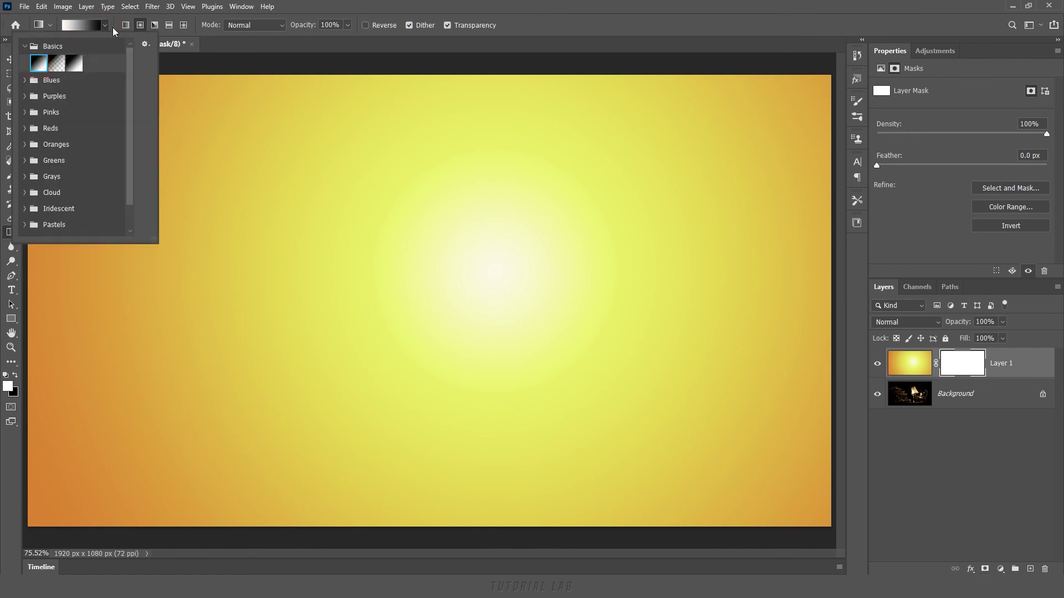
{"action": "left_click", "coordinate": [115, 26]}
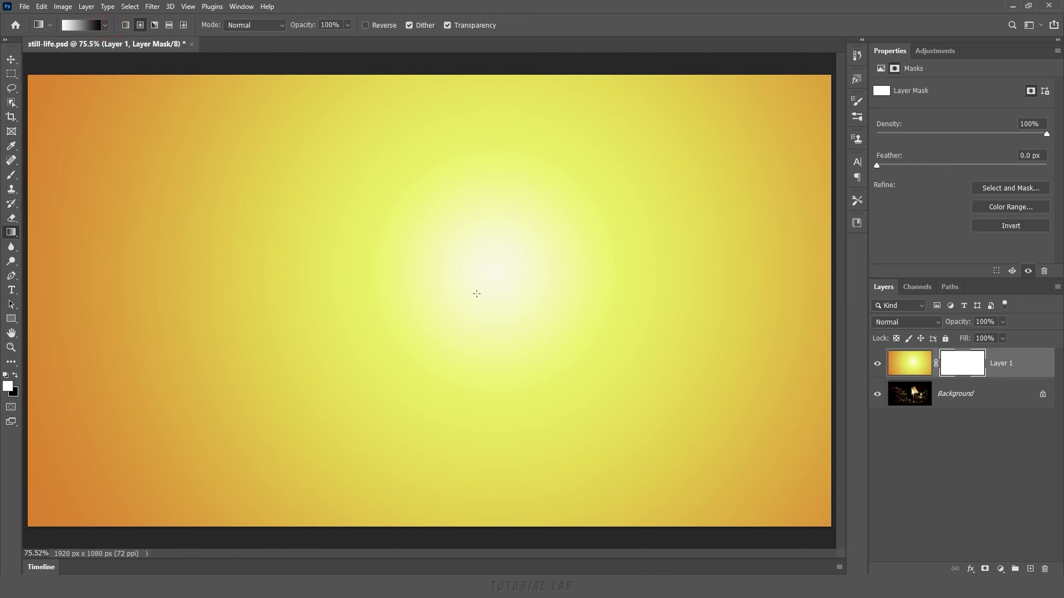
{"action": "left_click_drag", "start_coordinate": [492, 274], "coordinate": [40, 526]}
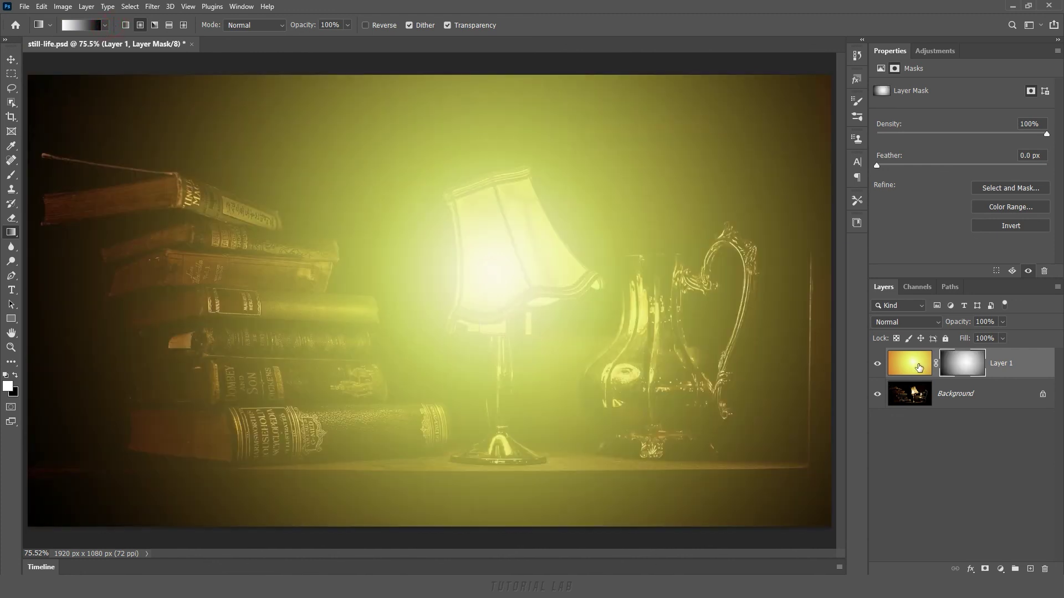
{"action": "left_click", "coordinate": [911, 367]}
{"action": "left_click", "coordinate": [928, 325]}
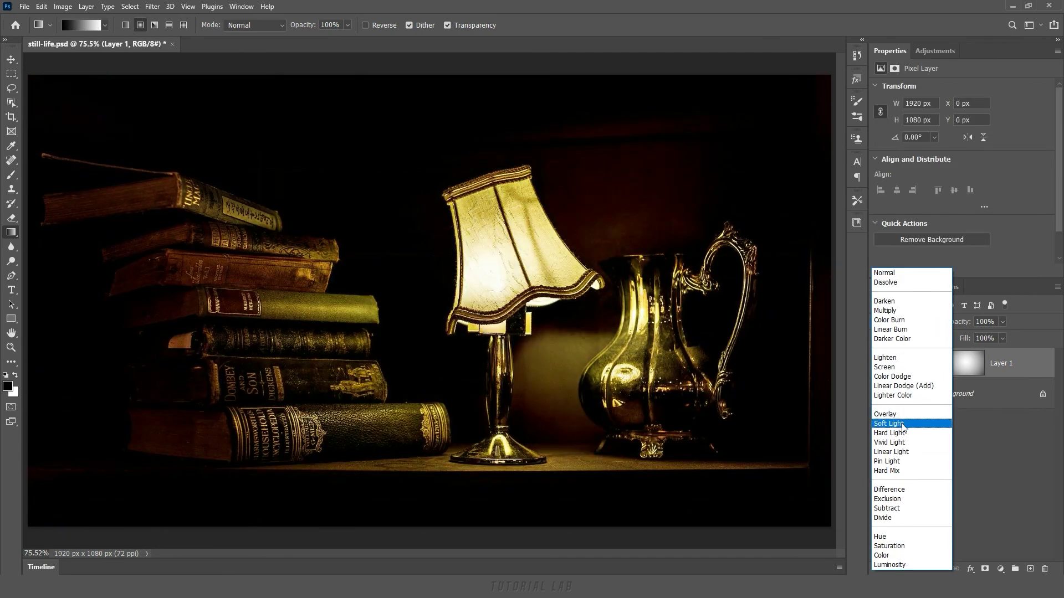
Set Layer 1 to Soft Light, then toggle its visibility to compare the warm glow.
{"action": "left_click", "coordinate": [903, 424]}
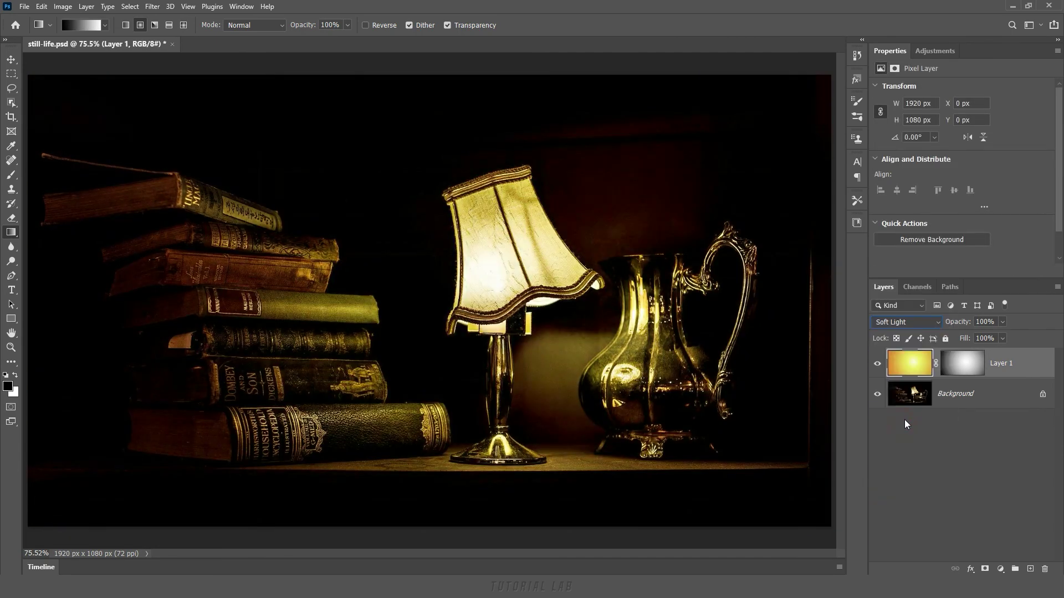
{"action": "left_click", "coordinate": [878, 365]}
{"action": "left_click", "coordinate": [879, 365]}
{"action": "left_click", "coordinate": [878, 366]}
{"action": "left_click", "coordinate": [877, 367]}
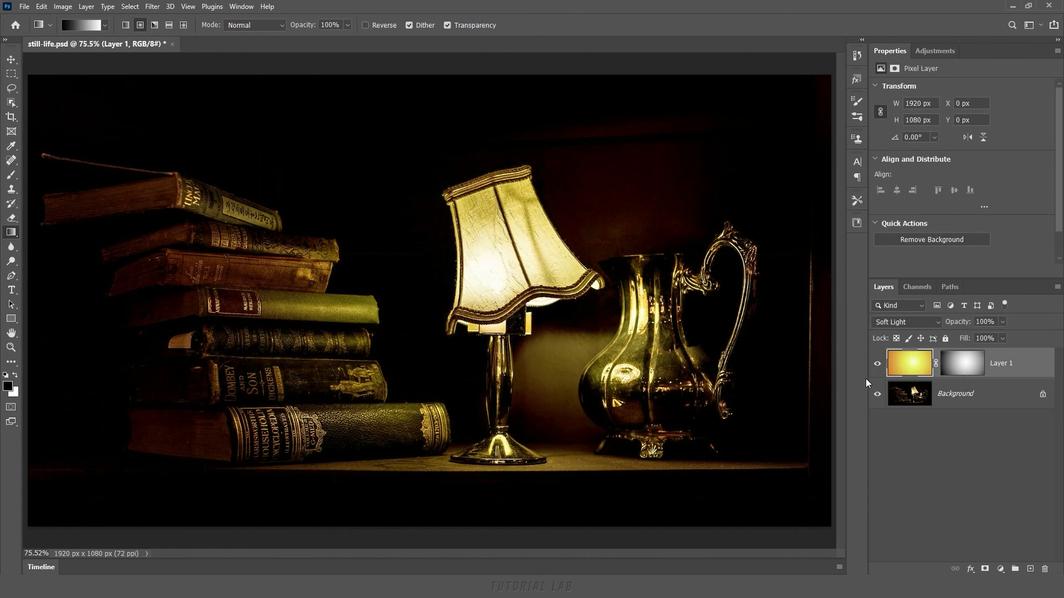